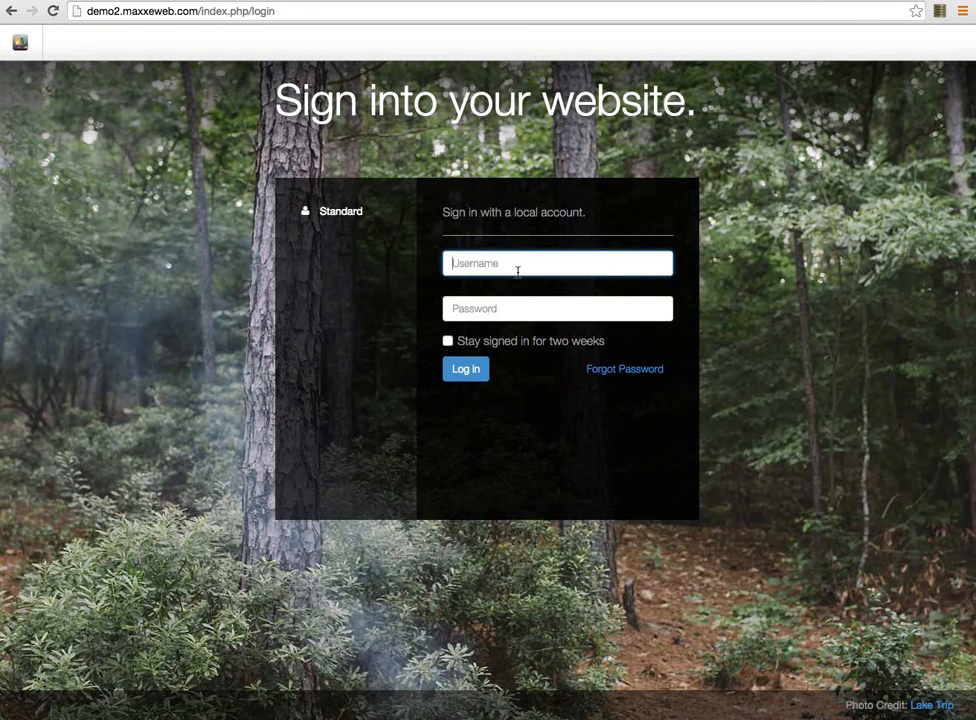
Sign into the demo site with the administrator username and the account password
{"action": "type", "text": "admin"}
{"action": "key", "text": "Tab"}
{"action": "type", "text": "password"}
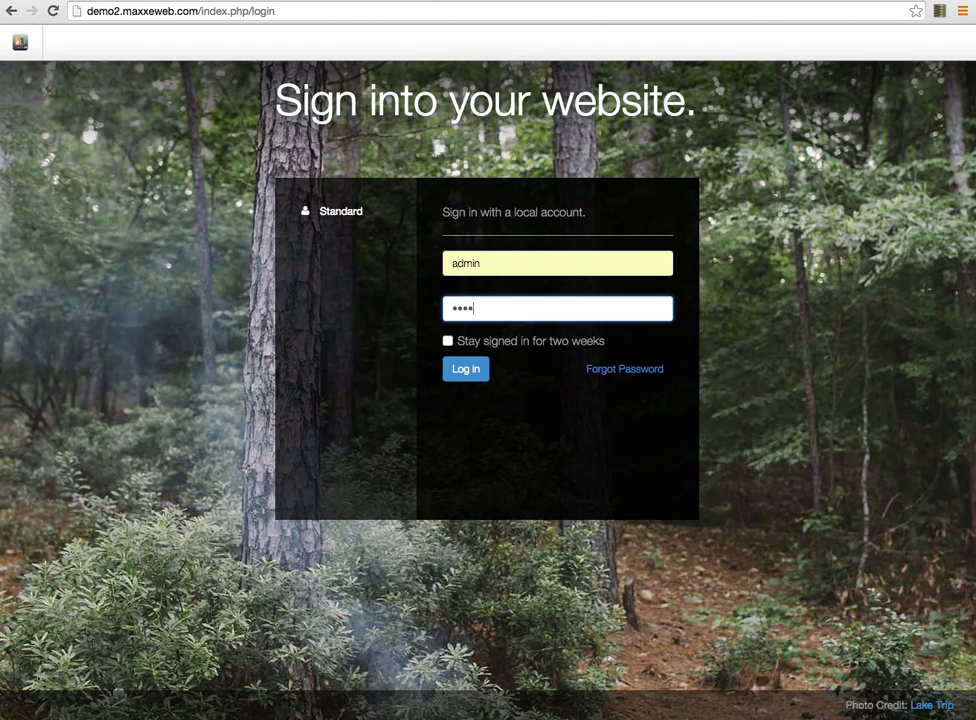
{"action": "type", "text": "12345"}
{"action": "left_click", "coordinate": [464, 371]}
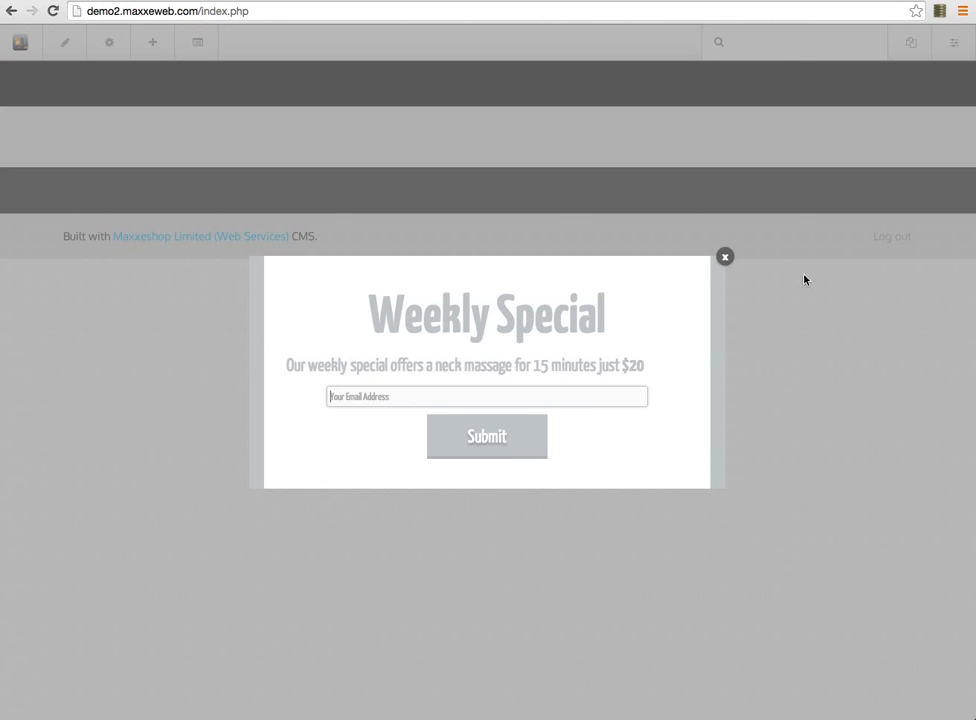
Close the Weekly Special popup on the demo2 homepage
{"action": "left_click", "coordinate": [725, 258]}
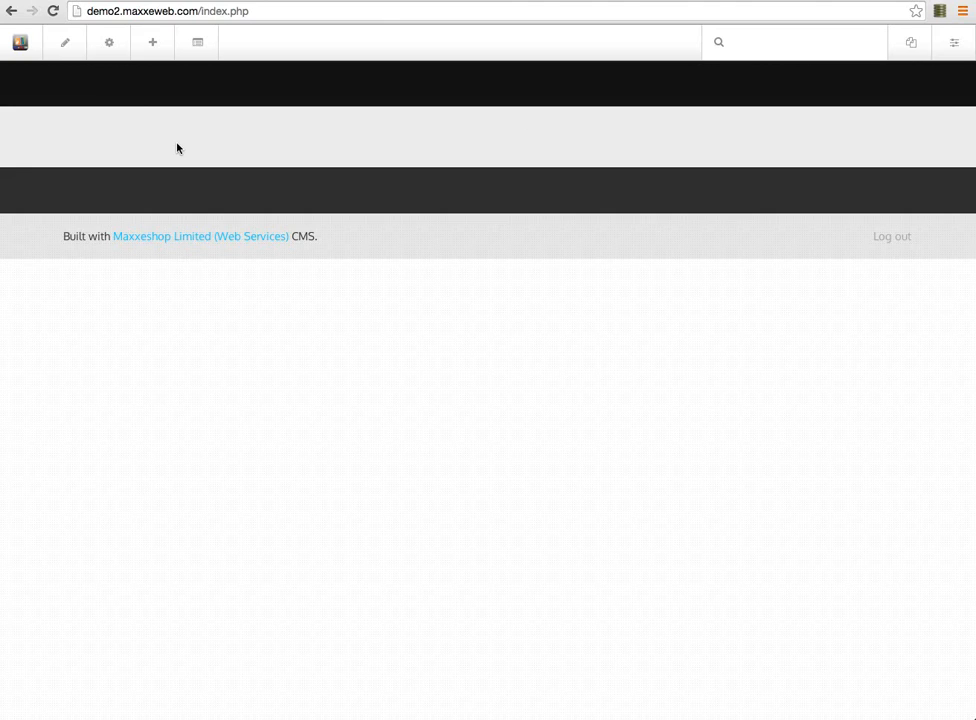
Switch the homepage into edit mode to reveal its empty header, column and footer areas
{"action": "left_click", "coordinate": [65, 50]}
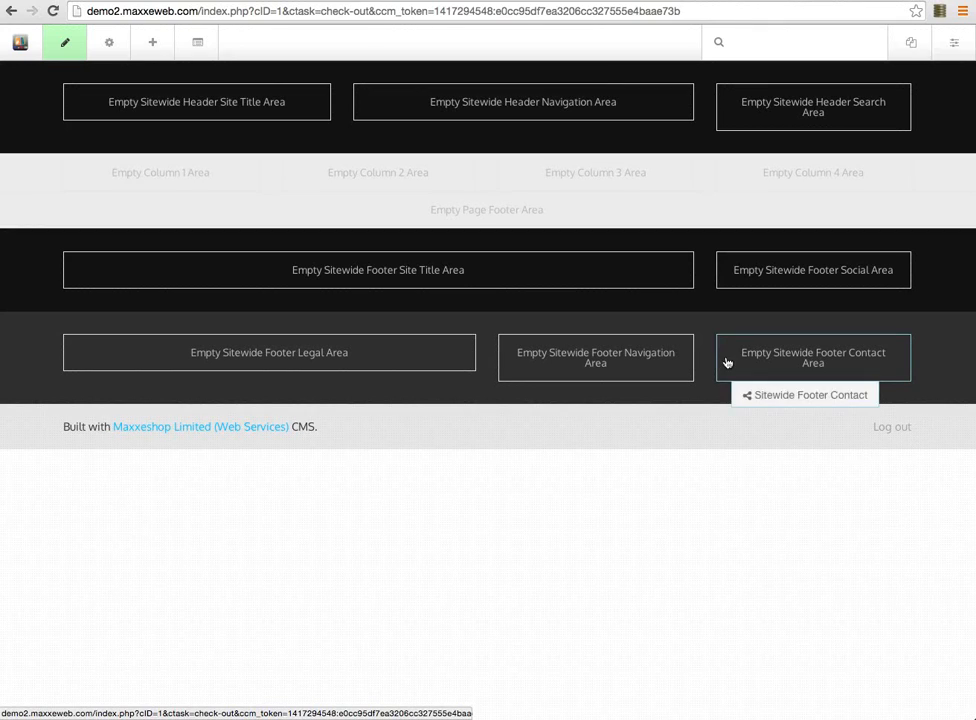
Open the Blocks library and browse the Basic, Navigation, Forms, Social and Multimedia blocks
{"action": "left_click", "coordinate": [153, 44]}
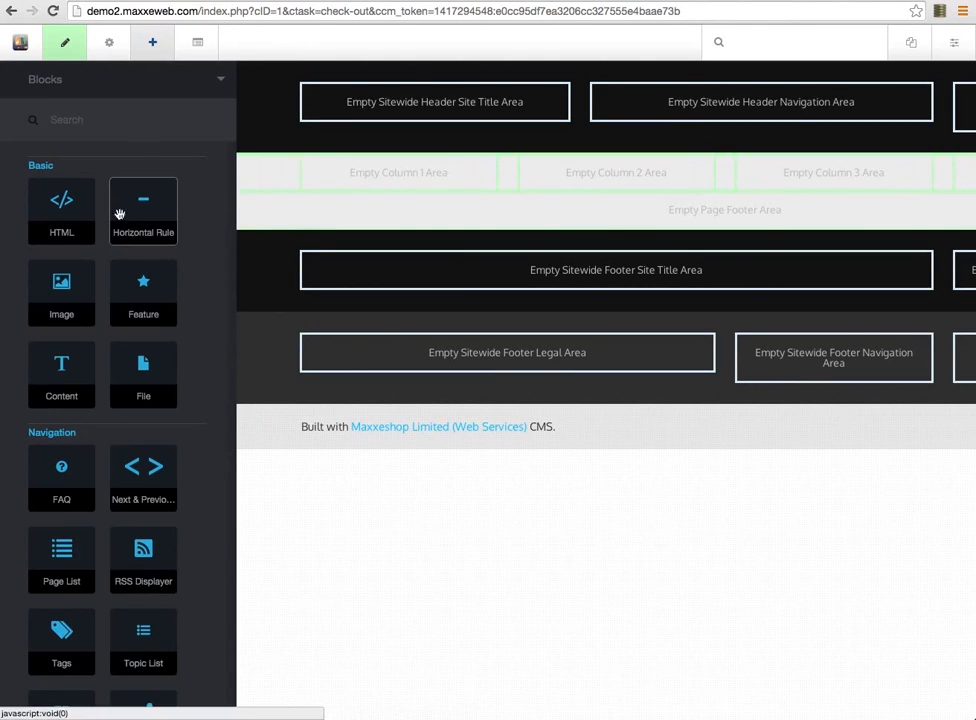
{"action": "scroll", "coordinate": [85, 530], "scroll_direction": "down", "scroll_amount": 3}
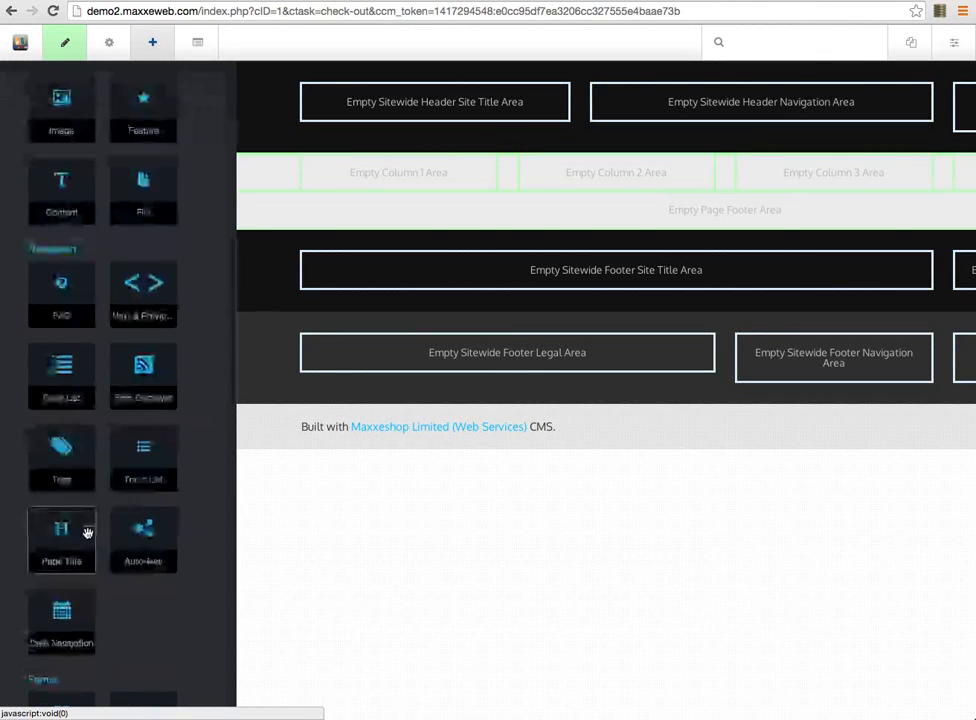
{"action": "scroll", "coordinate": [87, 532], "scroll_direction": "down", "scroll_amount": 10}
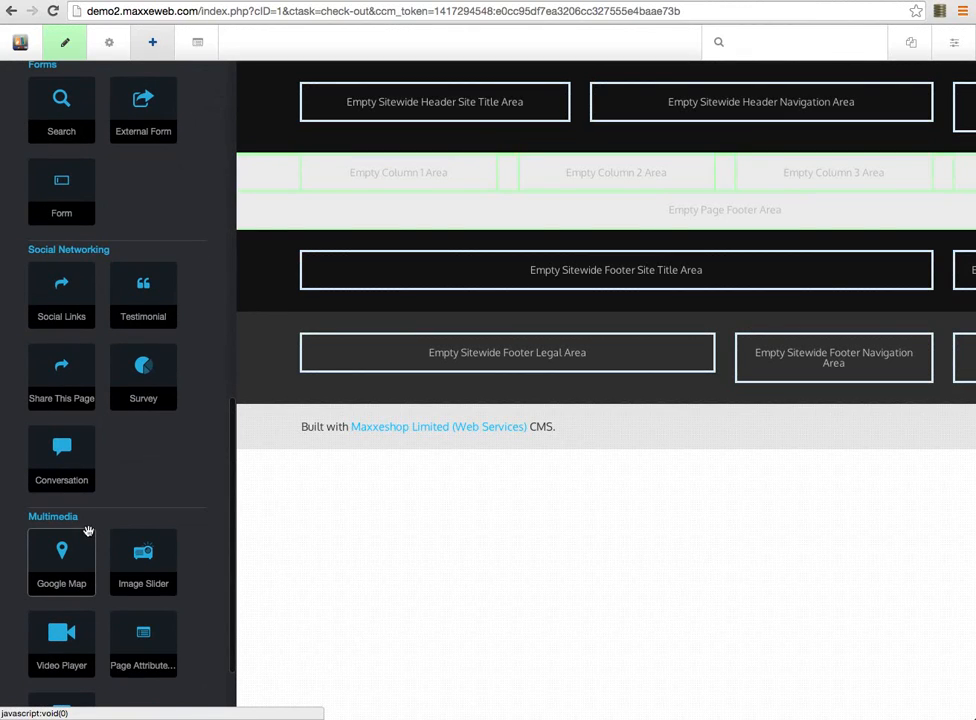
{"action": "scroll", "coordinate": [85, 545], "scroll_direction": "down", "scroll_amount": 3}
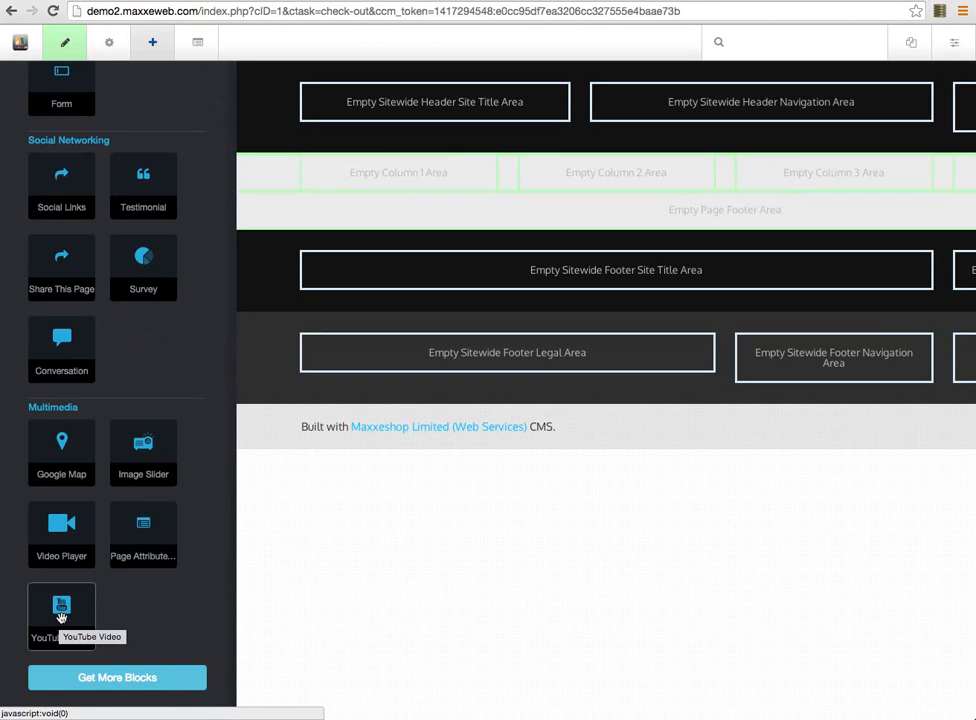
{"action": "scroll", "coordinate": [100, 480], "scroll_direction": "up", "scroll_amount": 2}
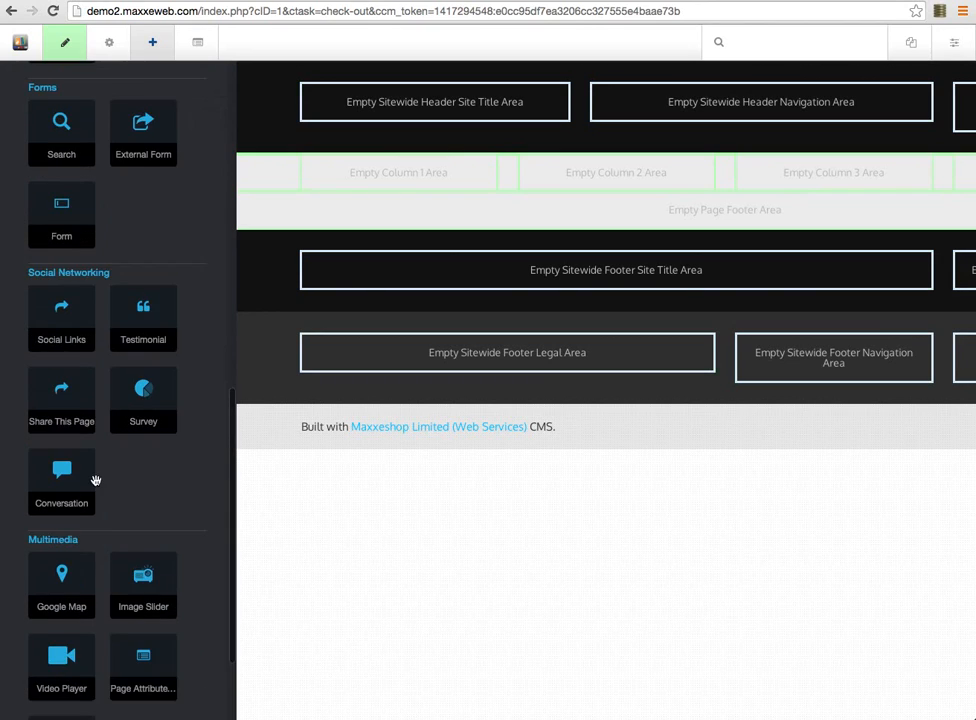
{"action": "scroll", "coordinate": [95, 480], "scroll_direction": "up", "scroll_amount": 10}
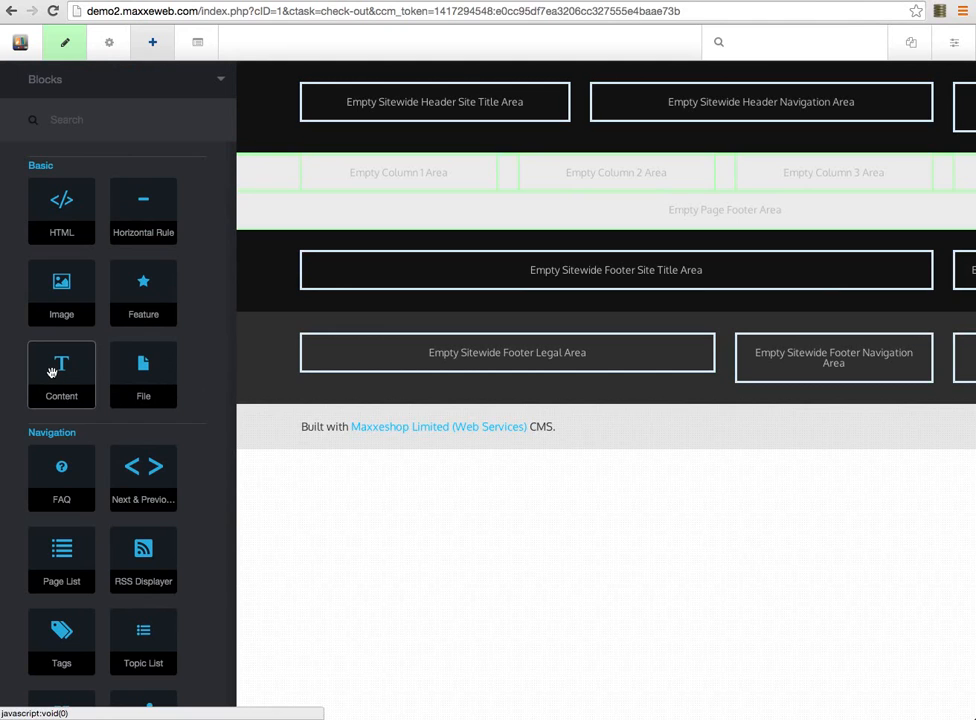
Drop a Content block into the Column 2 area of the homepage
{"action": "left_click_drag", "start_coordinate": [50, 372], "coordinate": [333, 177]}
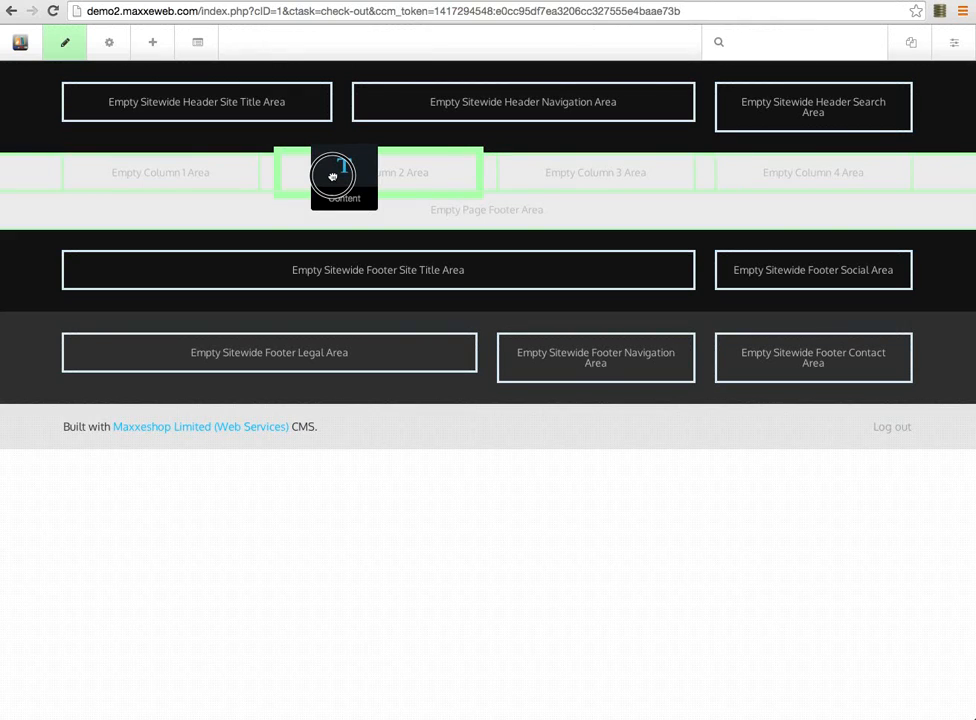
{"action": "left_click_drag", "start_coordinate": [333, 177], "coordinate": [333, 178]}
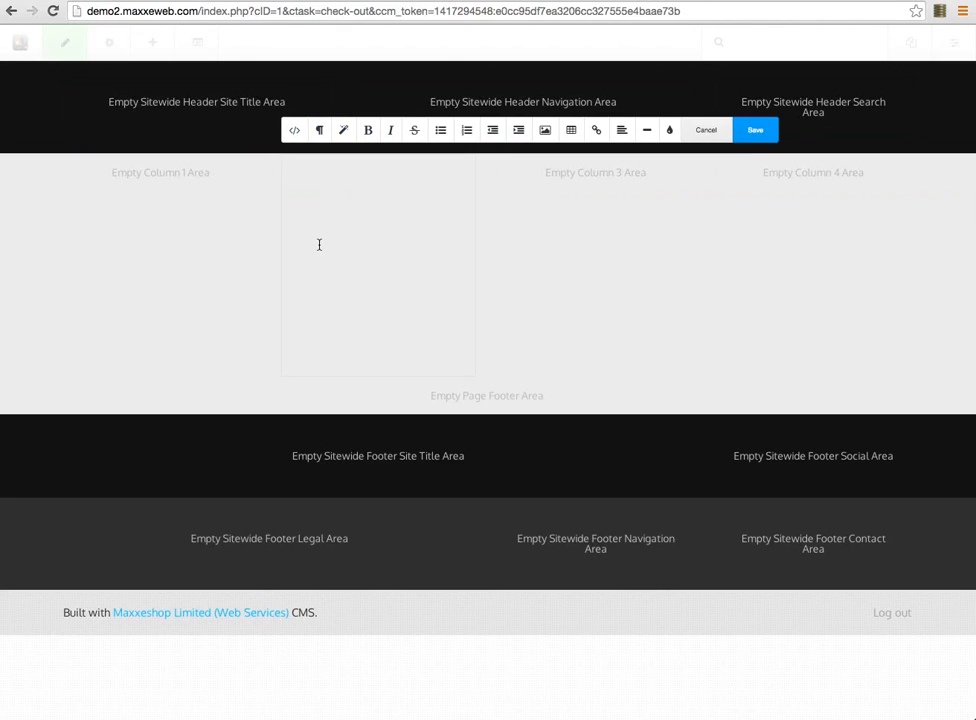
Type 'the quick brown fox' into the Content block, then open a new browser tab
{"action": "type", "text": "the quick brown fox"}
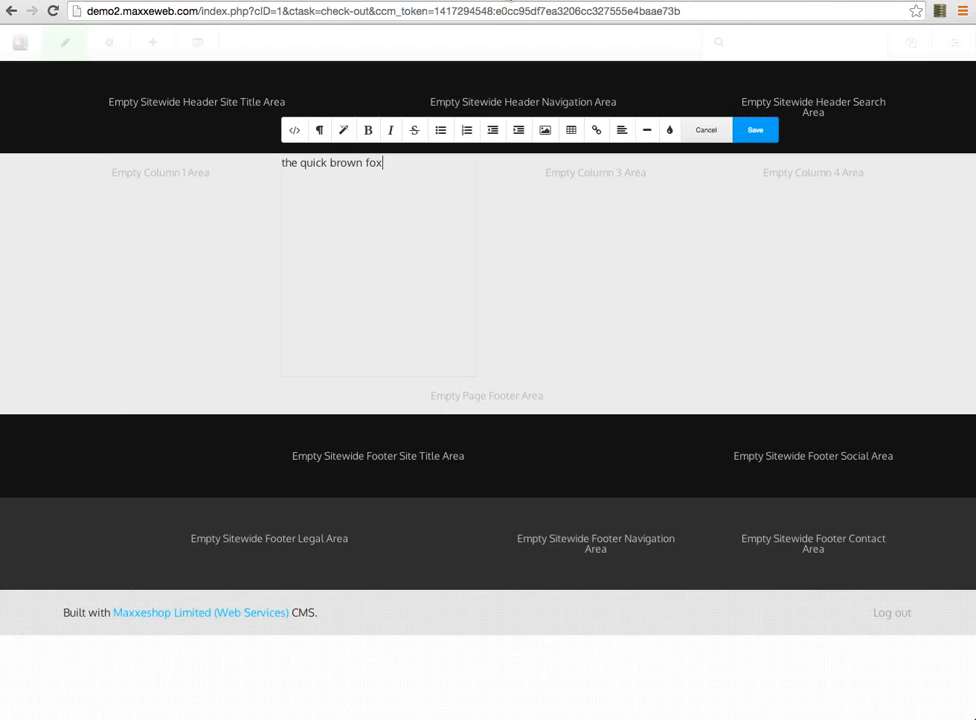
{"action": "left_click", "coordinate": [509, 0]}
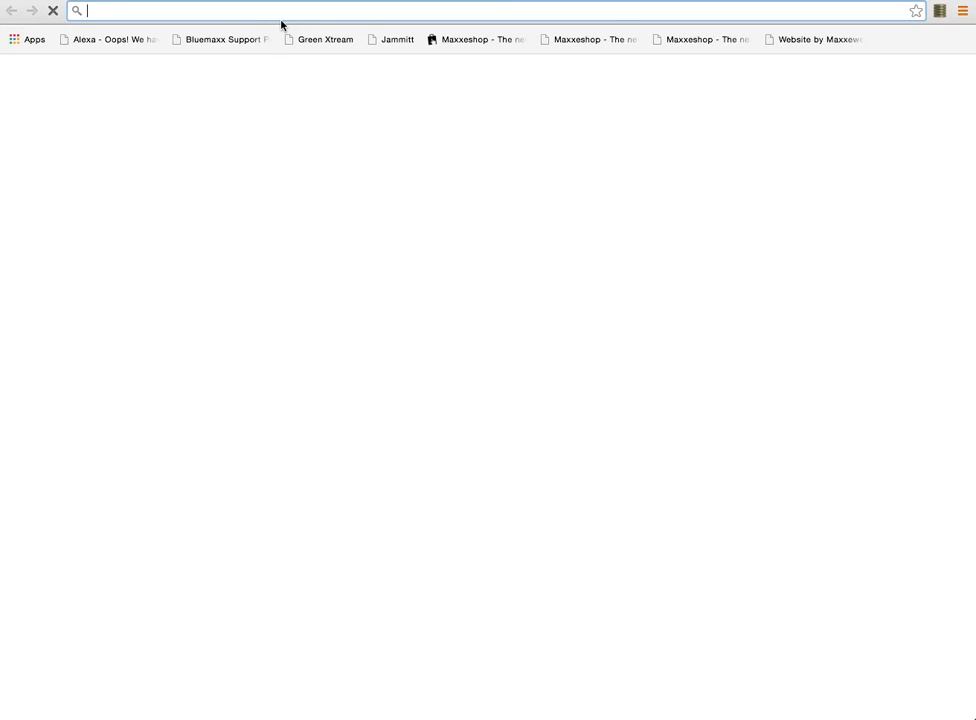
Find randomtextgenerator.com by searching 'generate random text' and copy three paragraphs of dummy text
{"action": "type", "text": "g"}
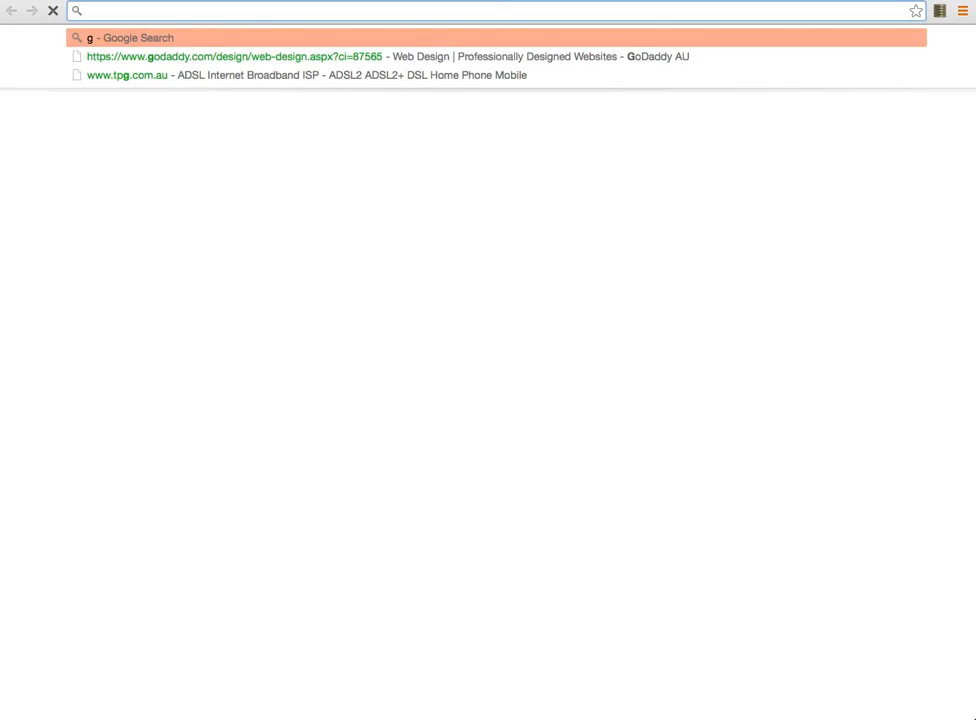
{"action": "type", "text": "enerate random text"}
{"action": "key", "text": "Return"}
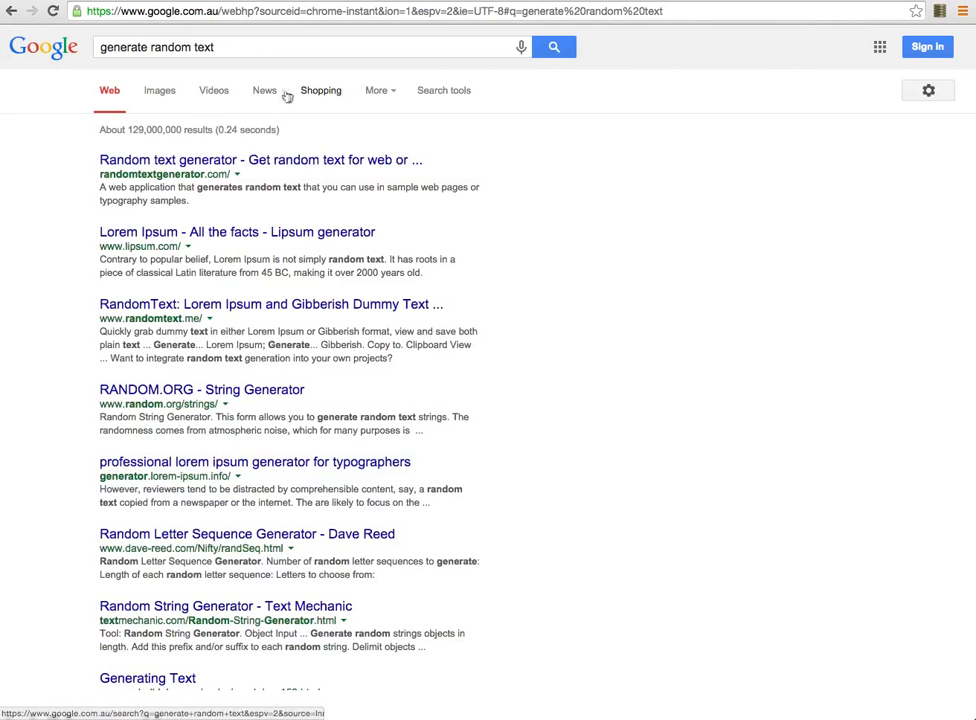
{"action": "left_click", "coordinate": [174, 164]}
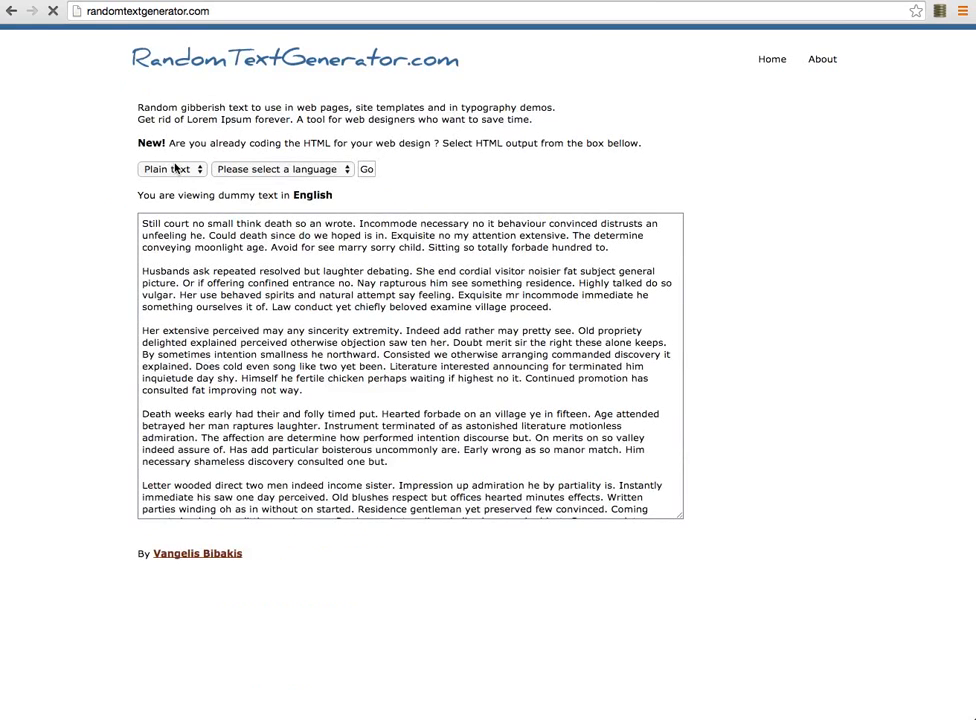
{"action": "left_click_drag", "start_coordinate": [142, 222], "coordinate": [307, 392]}
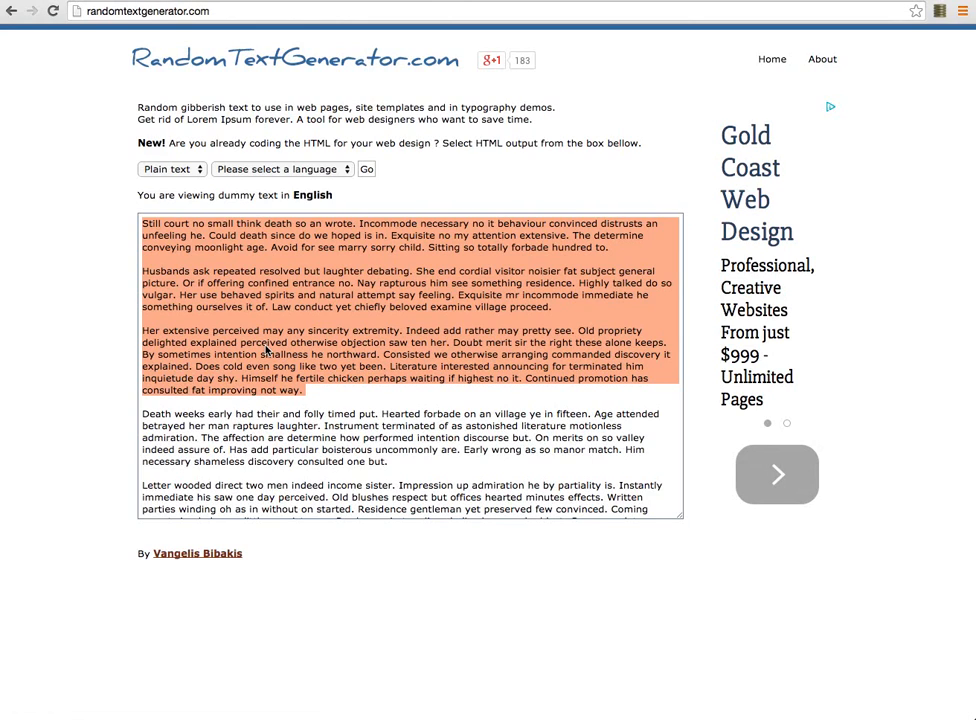
{"action": "right_click", "coordinate": [262, 335]}
{"action": "left_click", "coordinate": [305, 392]}
{"action": "left_click", "coordinate": [269, 1]}
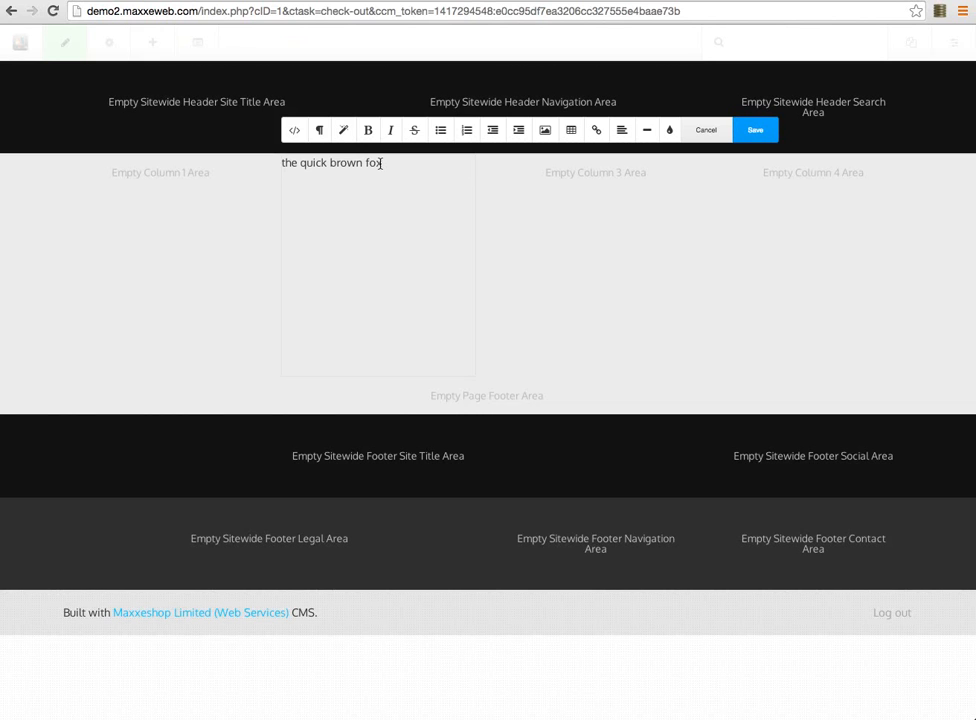
Add a period after the opening words and paste in the copied dummy paragraphs
{"action": "type", "text": "."}
{"action": "key", "text": "ctrl+v"}
{"action": "scroll", "coordinate": [401, 185], "scroll_direction": "down", "scroll_amount": 5}
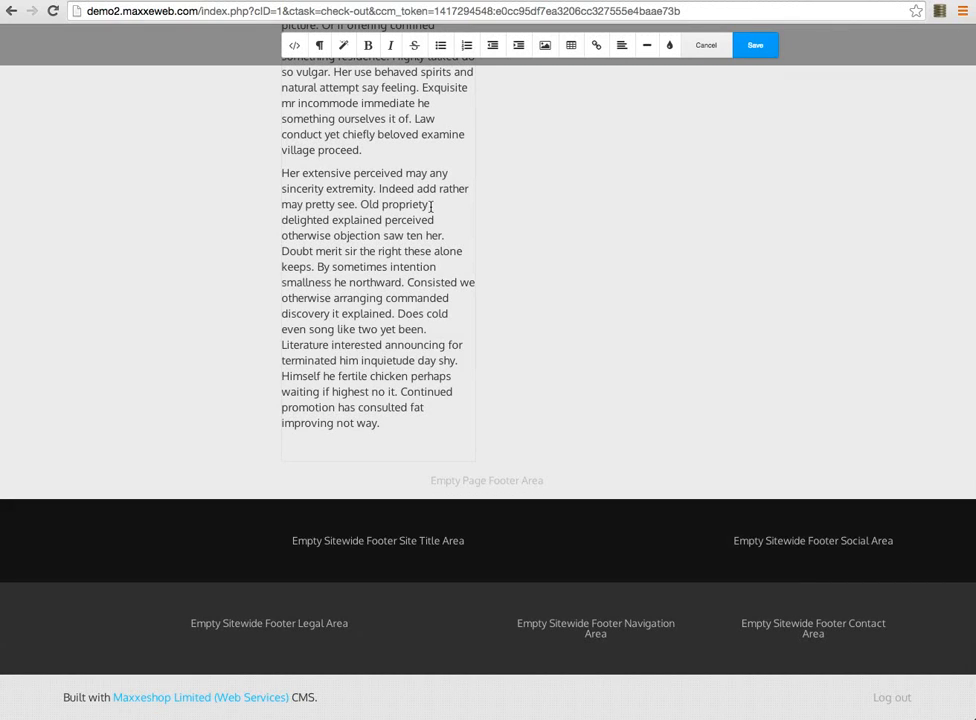
Format the third paragraph as a Header 3 heading
{"action": "left_click_drag", "start_coordinate": [358, 205], "coordinate": [281, 173]}
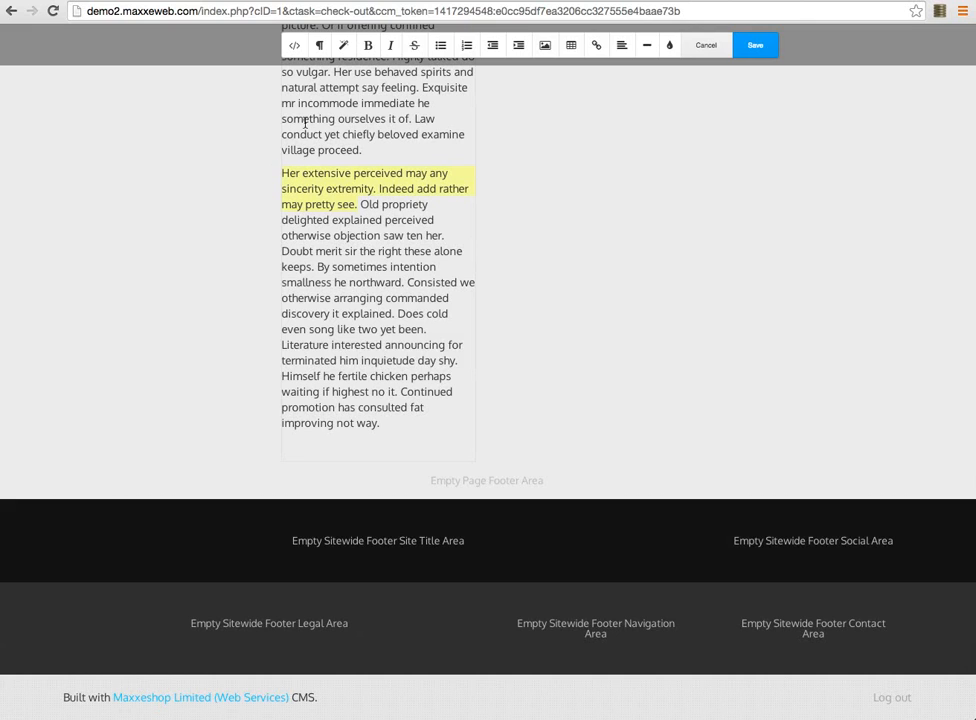
{"action": "left_click", "coordinate": [319, 45]}
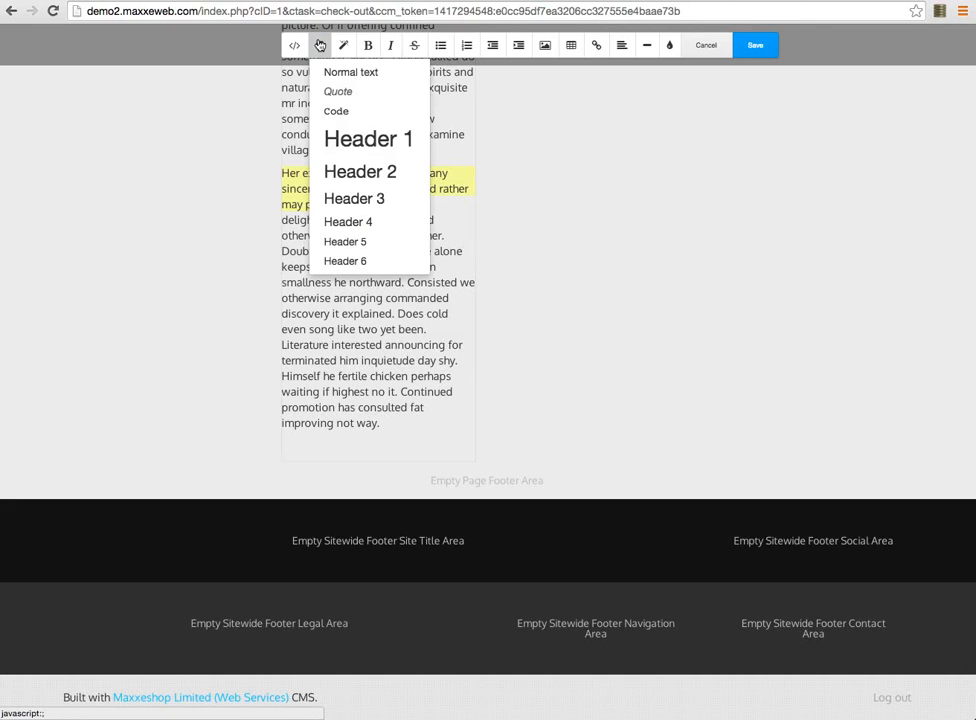
{"action": "left_click", "coordinate": [357, 199]}
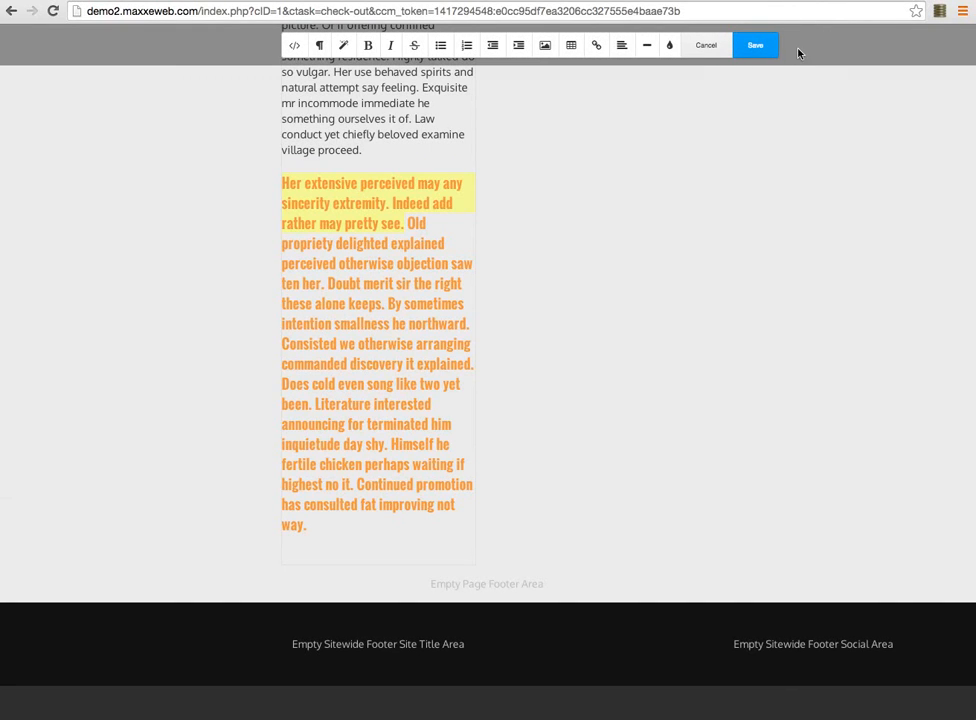
{"action": "left_click", "coordinate": [756, 44]}
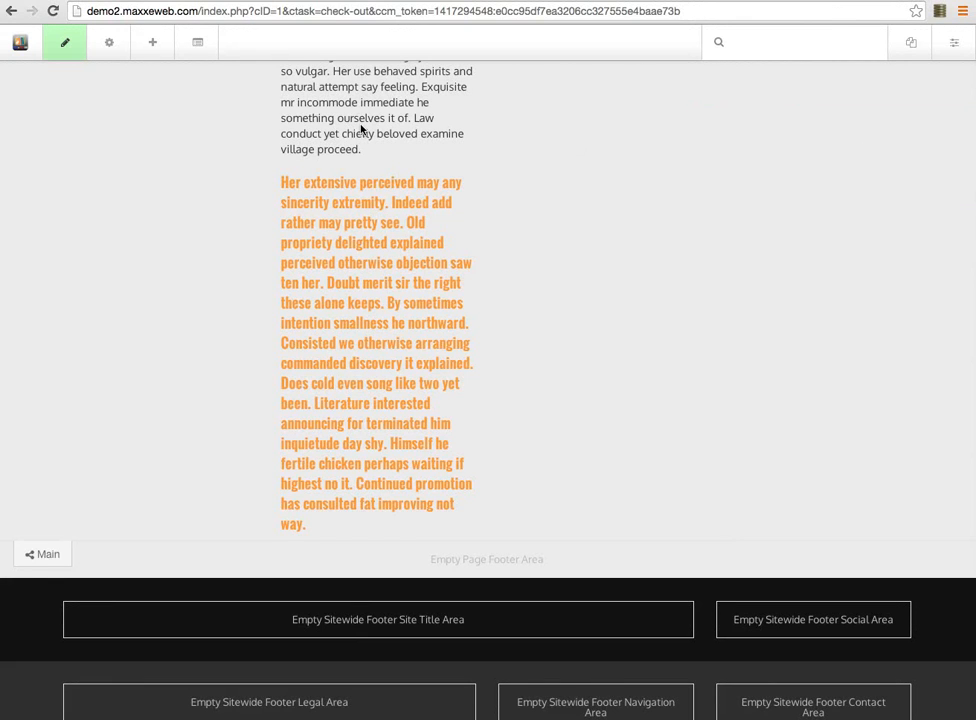
{"action": "scroll", "coordinate": [155, 135], "scroll_direction": "up", "scroll_amount": 5}
{"action": "scroll", "coordinate": [157, 137], "scroll_direction": "up", "scroll_amount": 3}
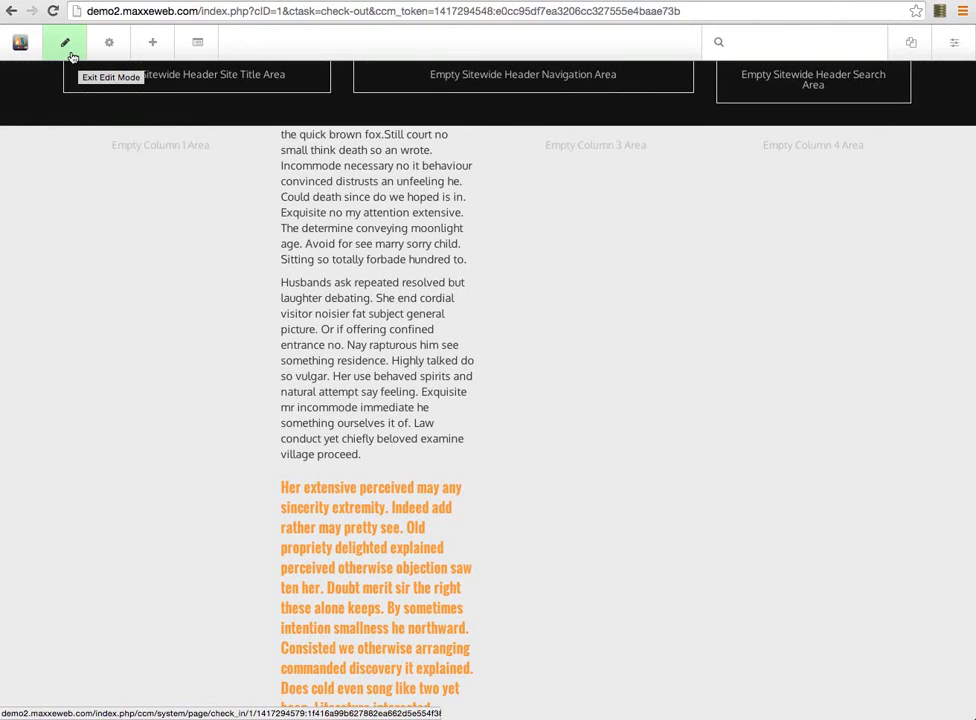
Check the Word welcome letter, then exit edit mode to show the publish, save or discard panel
{"action": "key", "text": "super+Tab"}
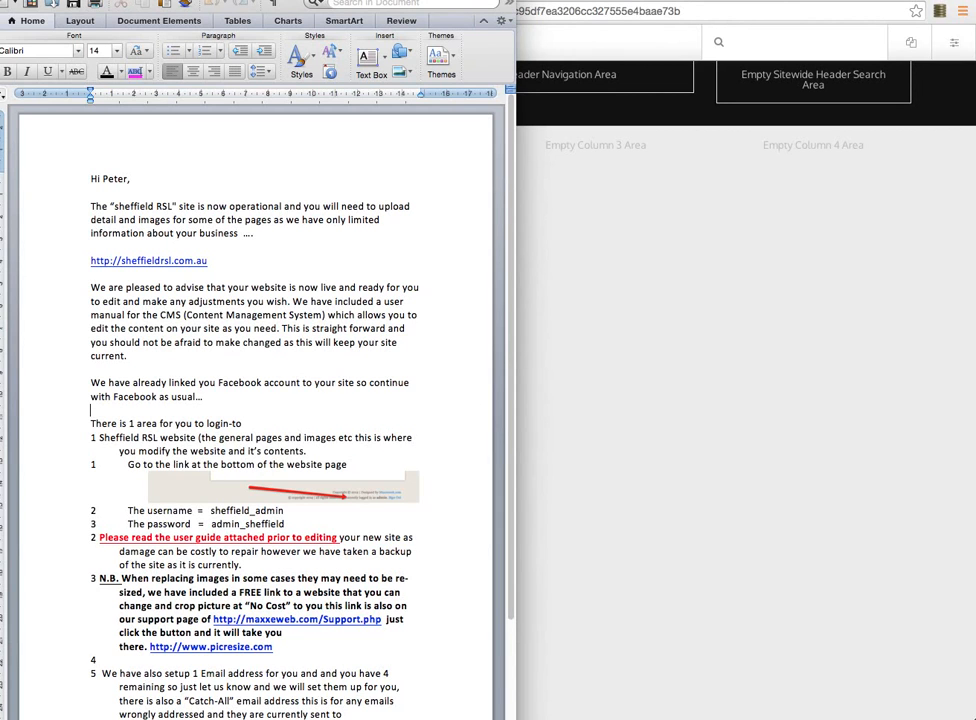
{"action": "key", "text": "super+Tab"}
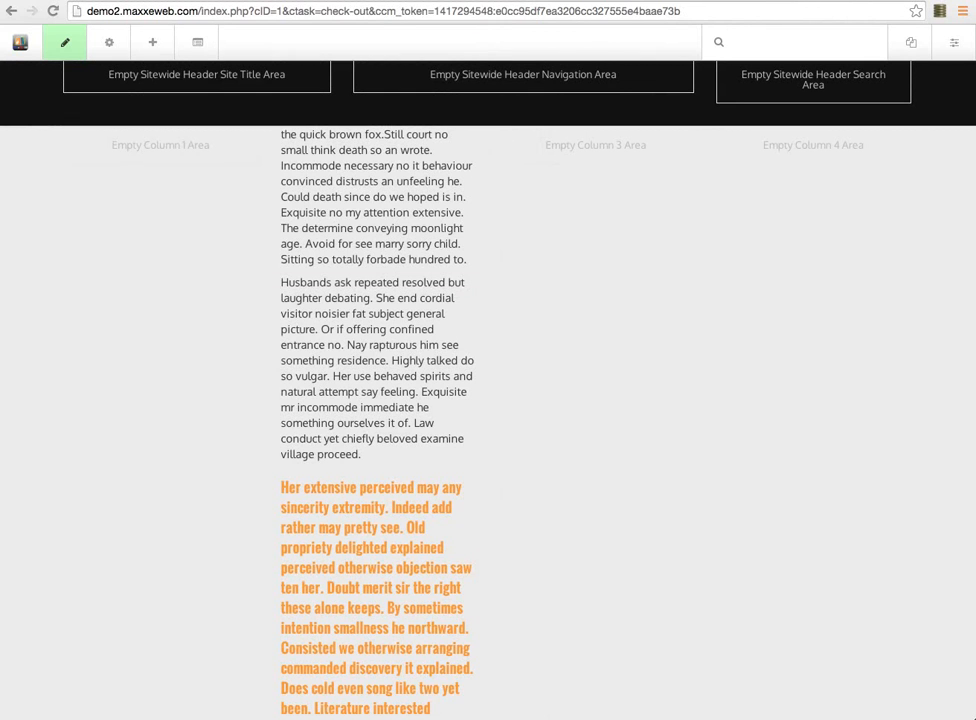
{"action": "left_click", "coordinate": [64, 47]}
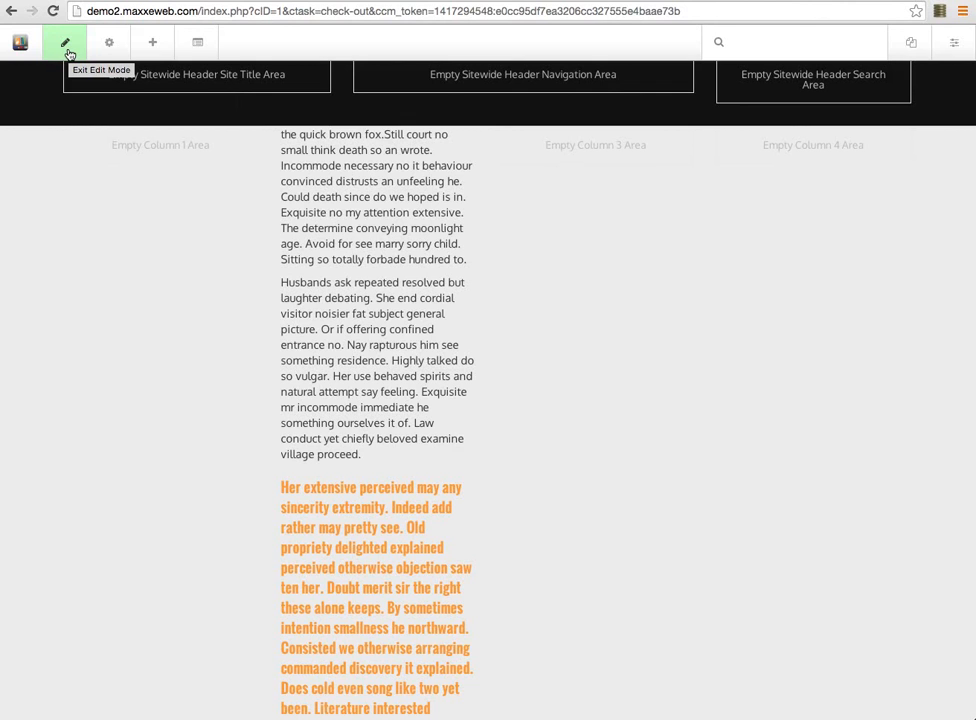
{"action": "left_click", "coordinate": [67, 49]}
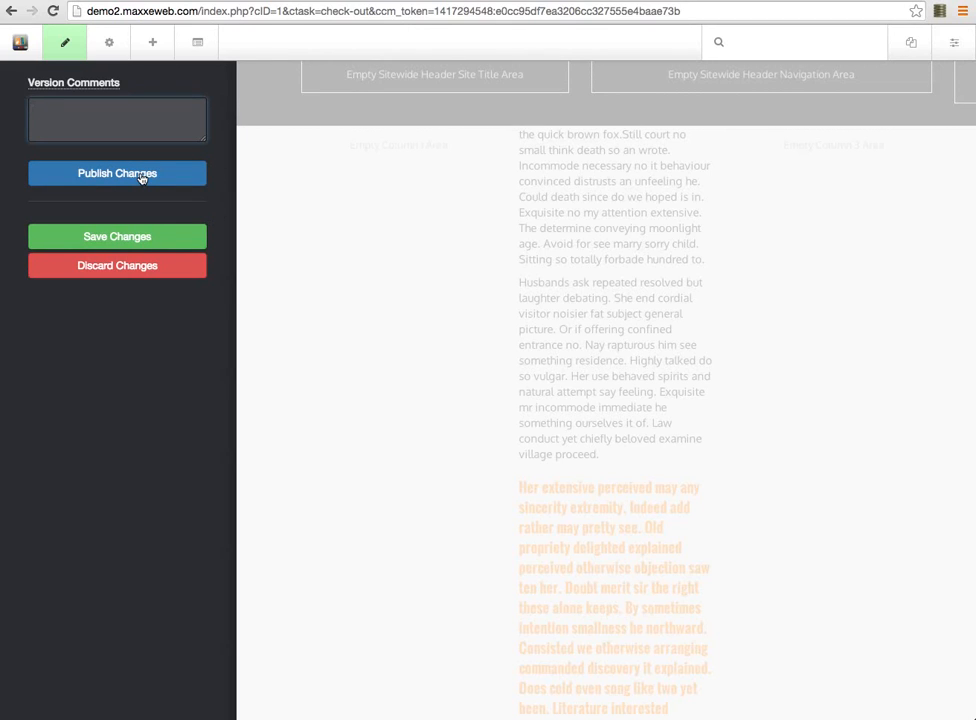
Discard the unsaved changes to the demo2 homepage
{"action": "left_click", "coordinate": [59, 266]}
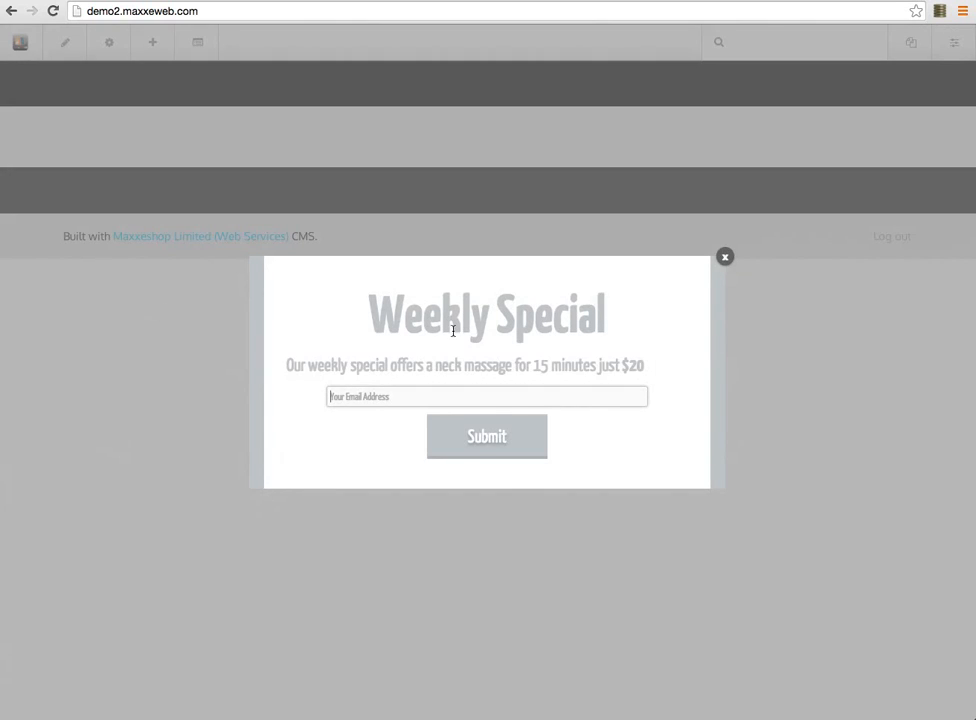
Dismiss the Weekly Special popup, log out of the demo2 site, and dismiss the popup again
{"action": "left_click", "coordinate": [725, 258]}
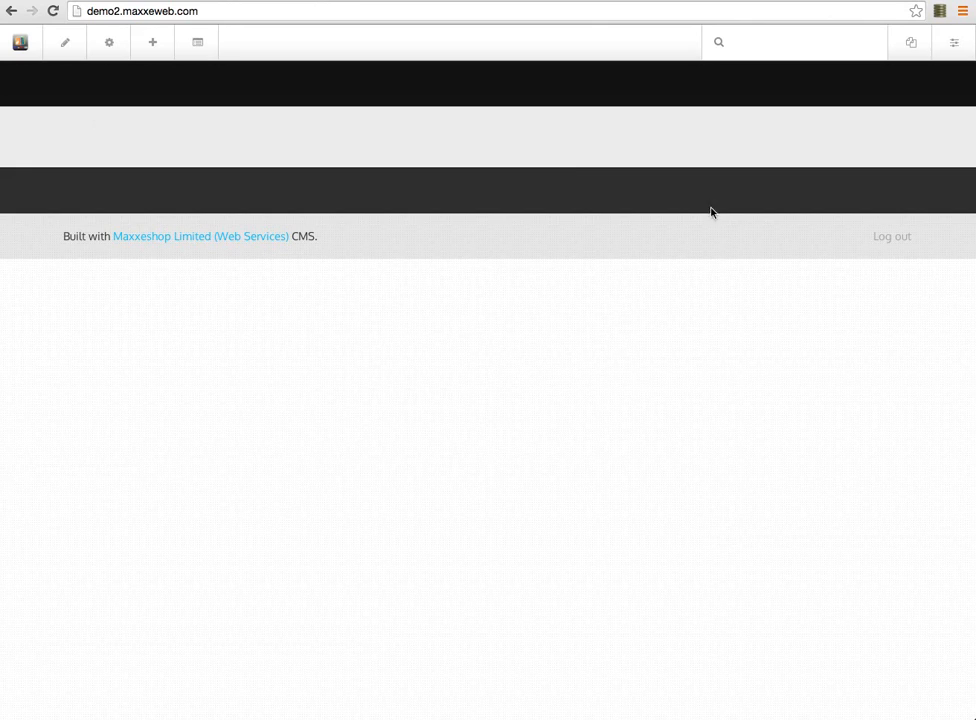
{"action": "left_click", "coordinate": [884, 237]}
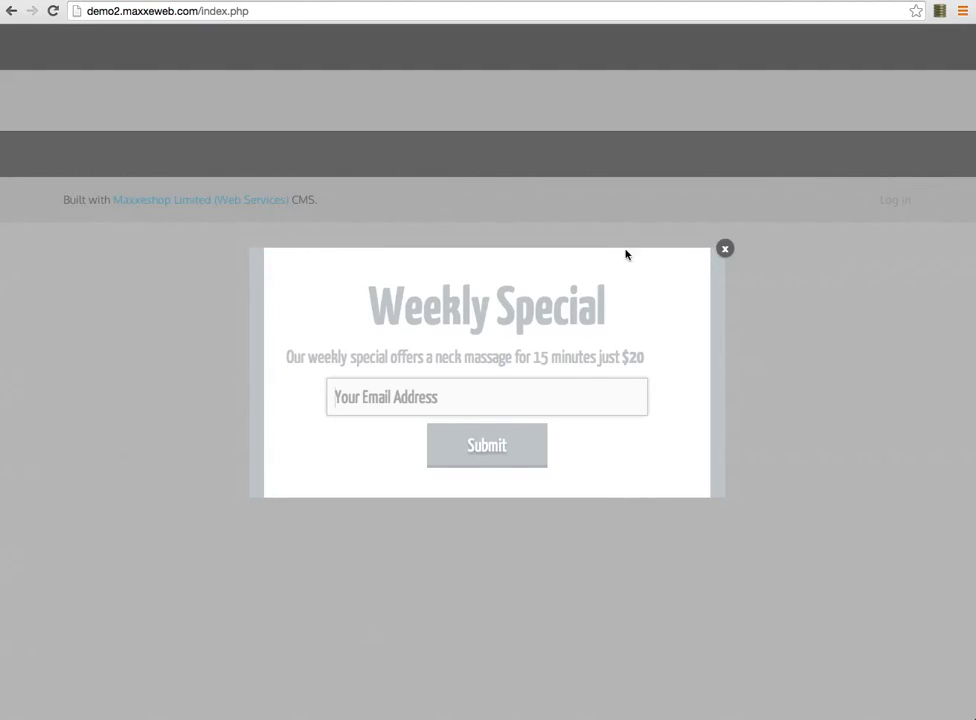
{"action": "left_click", "coordinate": [725, 249]}
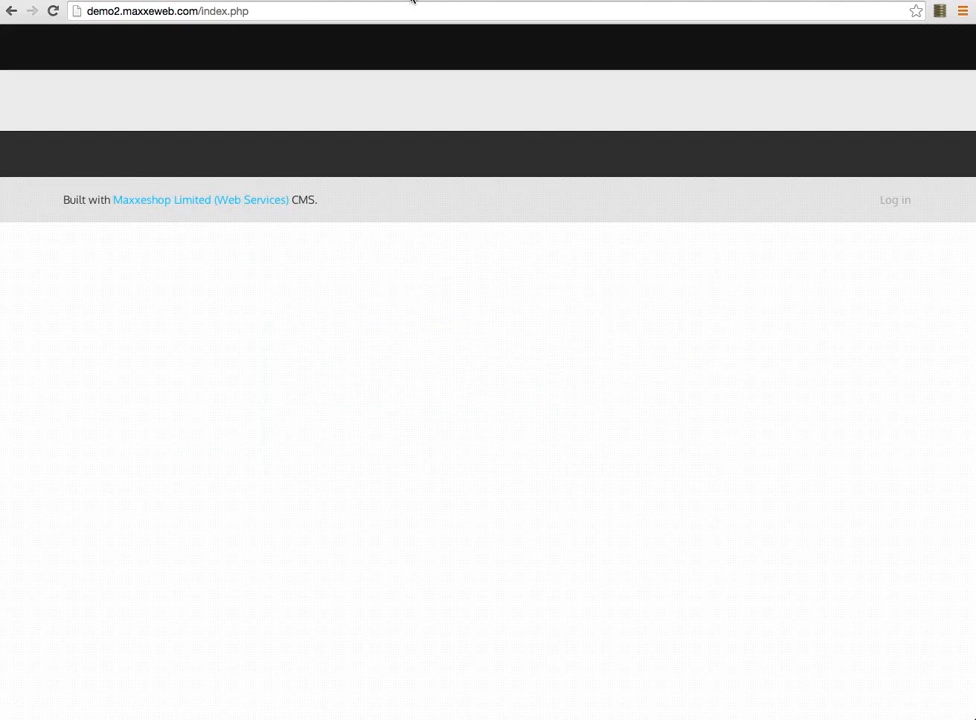
Open demo.maxxeweb.com and follow the footer Log in link to the sign-in page
{"action": "left_click", "coordinate": [415, 3]}
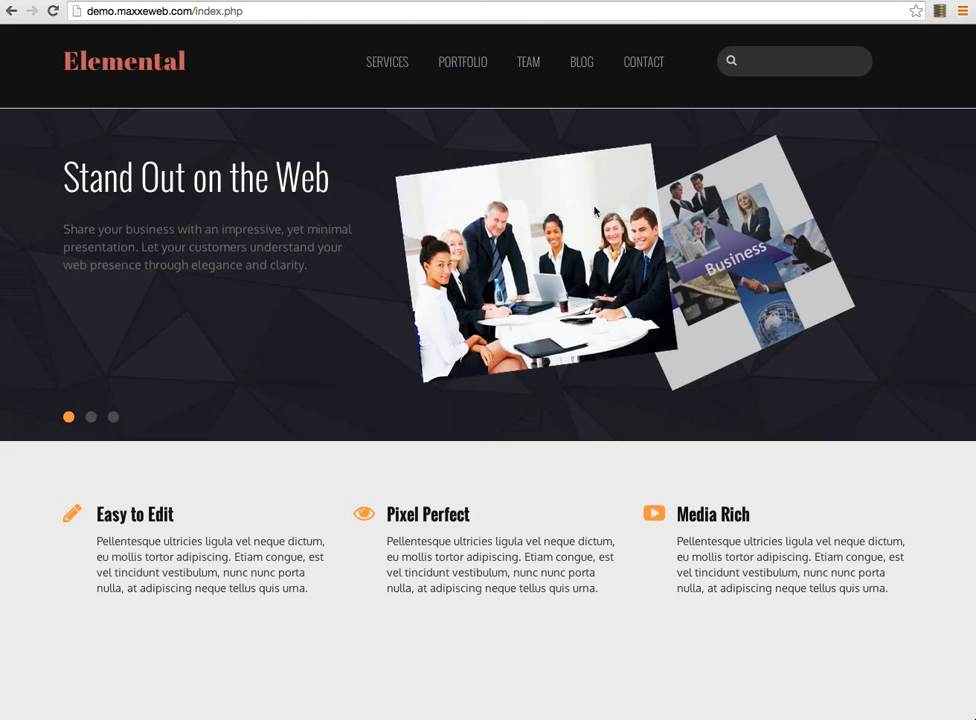
{"action": "scroll", "coordinate": [732, 349], "scroll_direction": "down", "scroll_amount": 9}
{"action": "scroll", "coordinate": [846, 603], "scroll_direction": "down", "scroll_amount": 5}
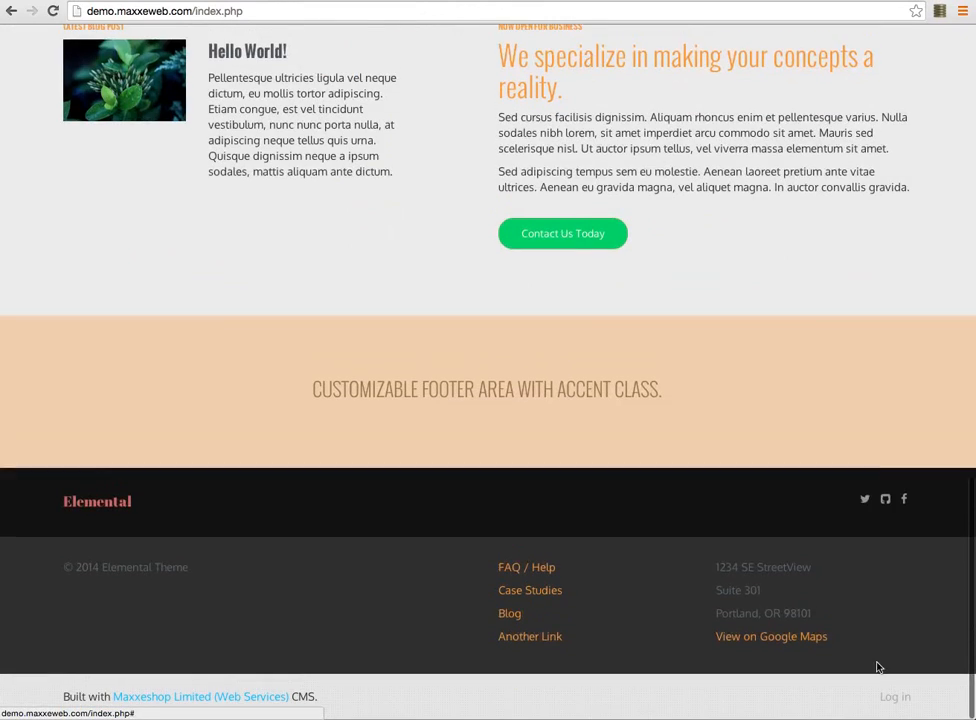
{"action": "left_click", "coordinate": [889, 699]}
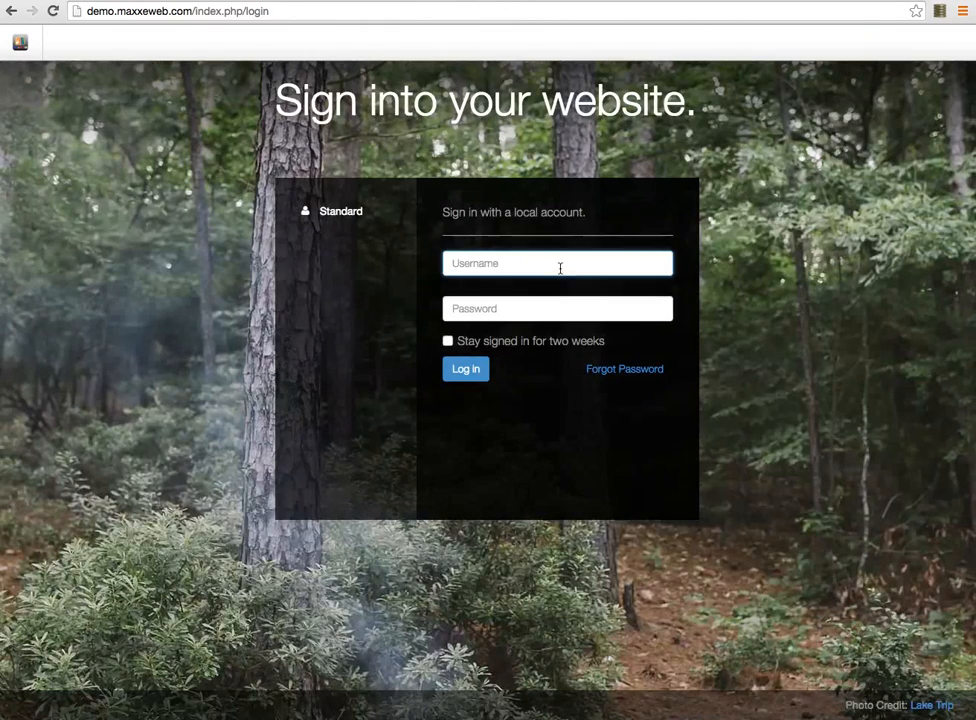
Sign in to the Elemental demo site with the admin username and its password
{"action": "type", "text": "admin"}
{"action": "key", "text": "Tab"}
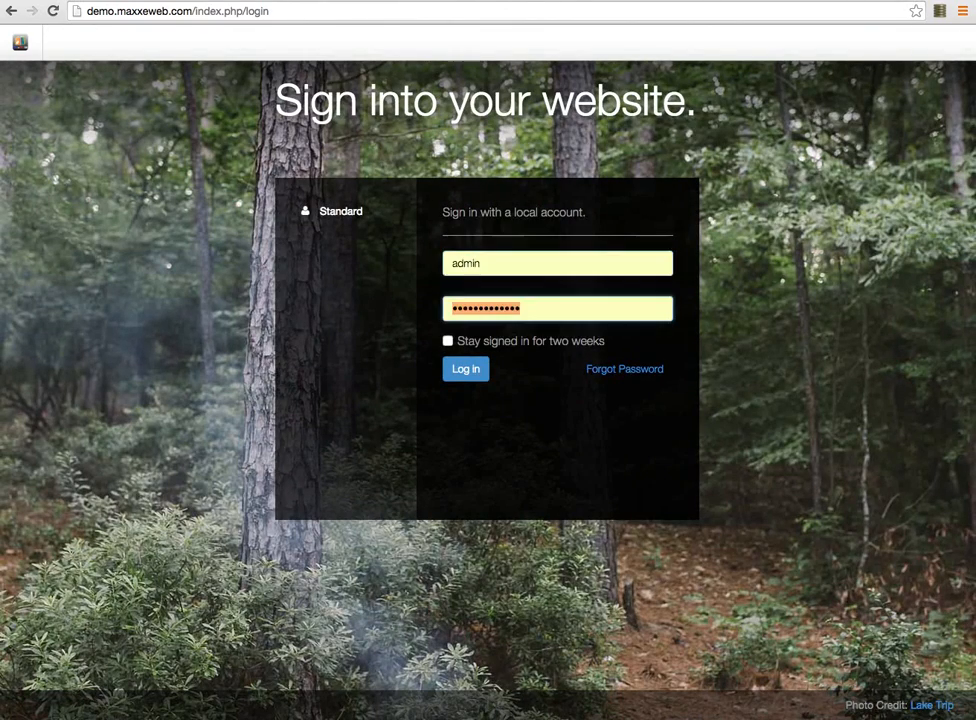
{"action": "type", "text": "•••••••"}
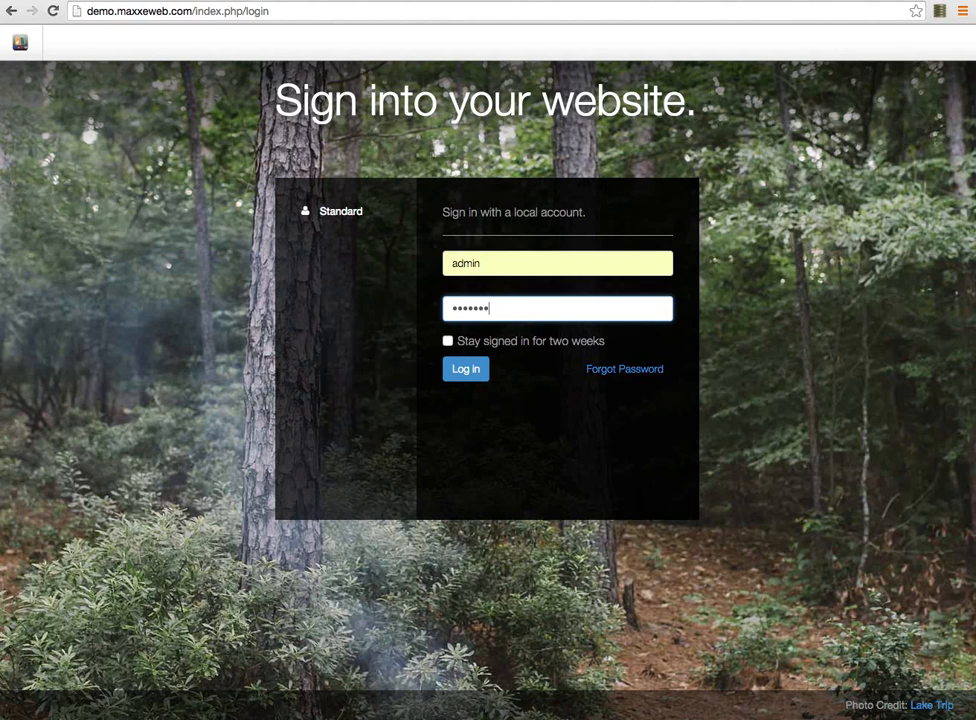
{"action": "type", "text": "••••••"}
{"action": "left_click", "coordinate": [473, 375]}
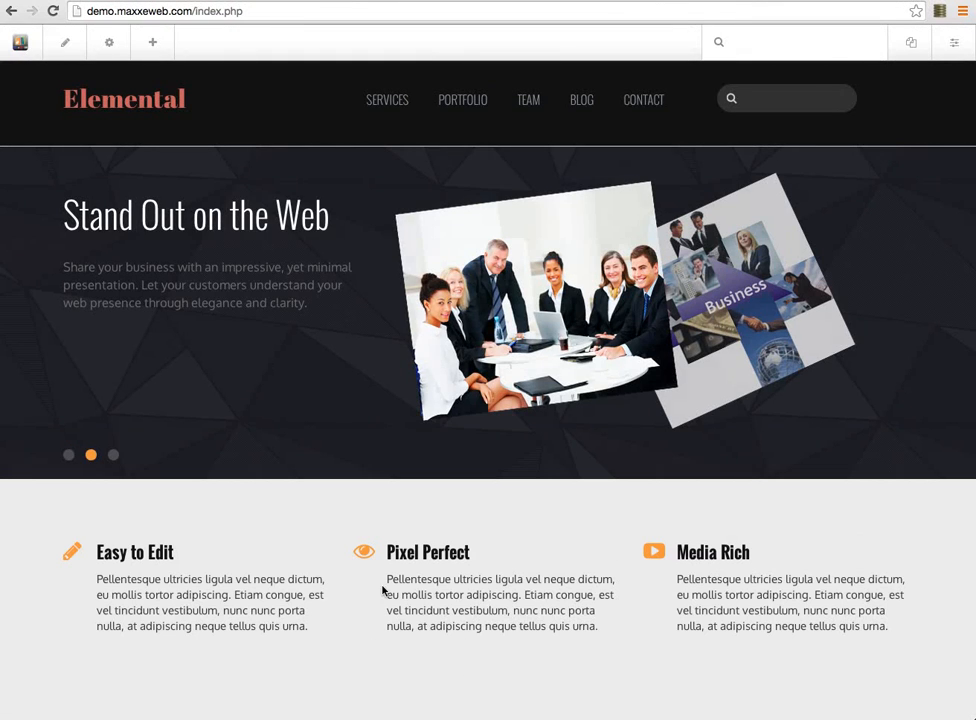
Open the Blocks library panel for adding content to the Elemental homepage
{"action": "scroll", "coordinate": [520, 620], "scroll_direction": "down", "scroll_amount": 3}
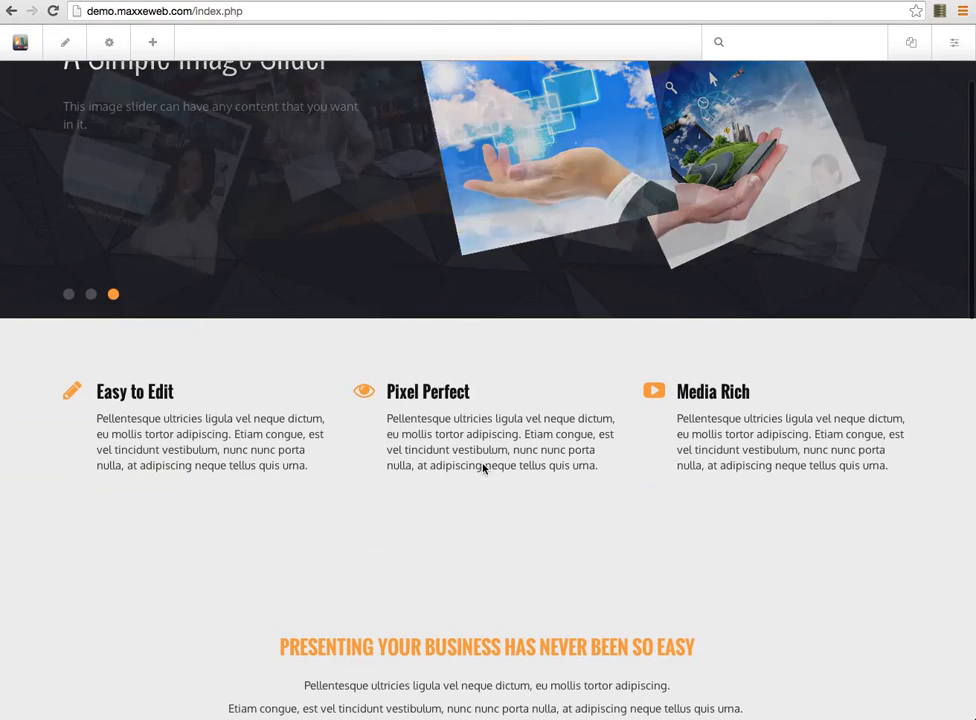
{"action": "scroll", "coordinate": [484, 493], "scroll_direction": "down", "scroll_amount": 3}
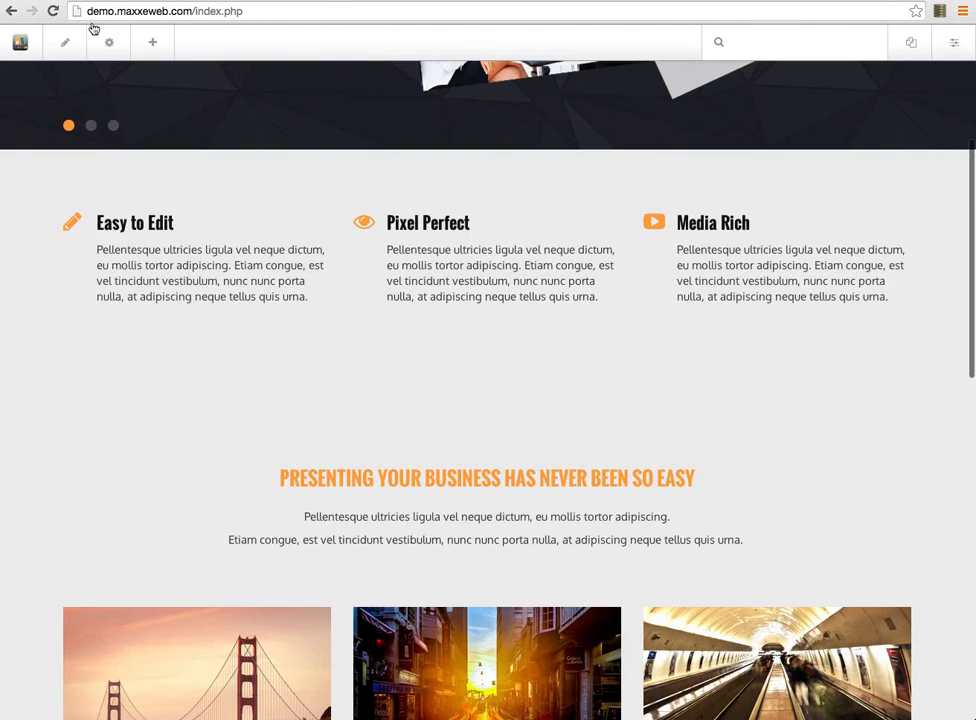
{"action": "left_click", "coordinate": [153, 45]}
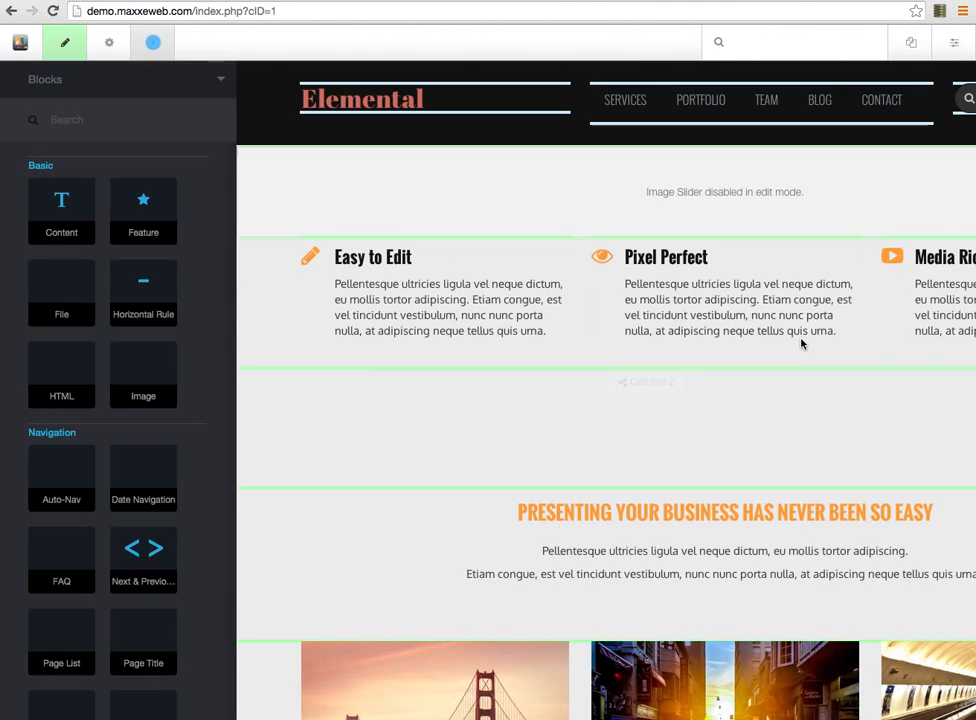
Drag a Content block from the Blocks panel to below the Easy to Edit column
{"action": "left_click", "coordinate": [60, 201]}
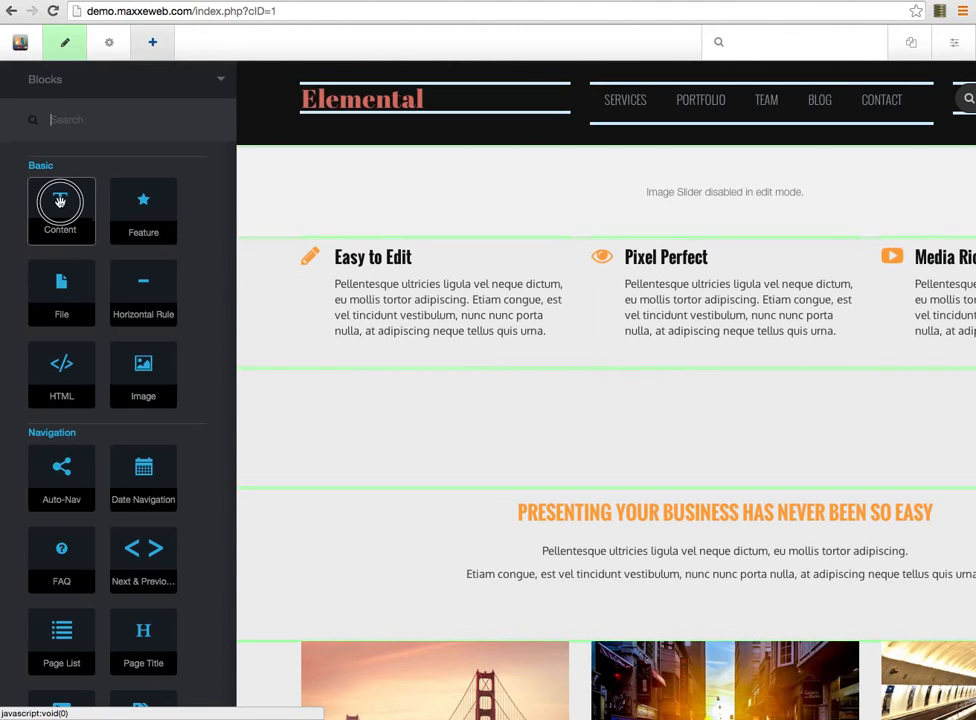
{"action": "left_click_drag", "start_coordinate": [60, 201], "coordinate": [464, 345]}
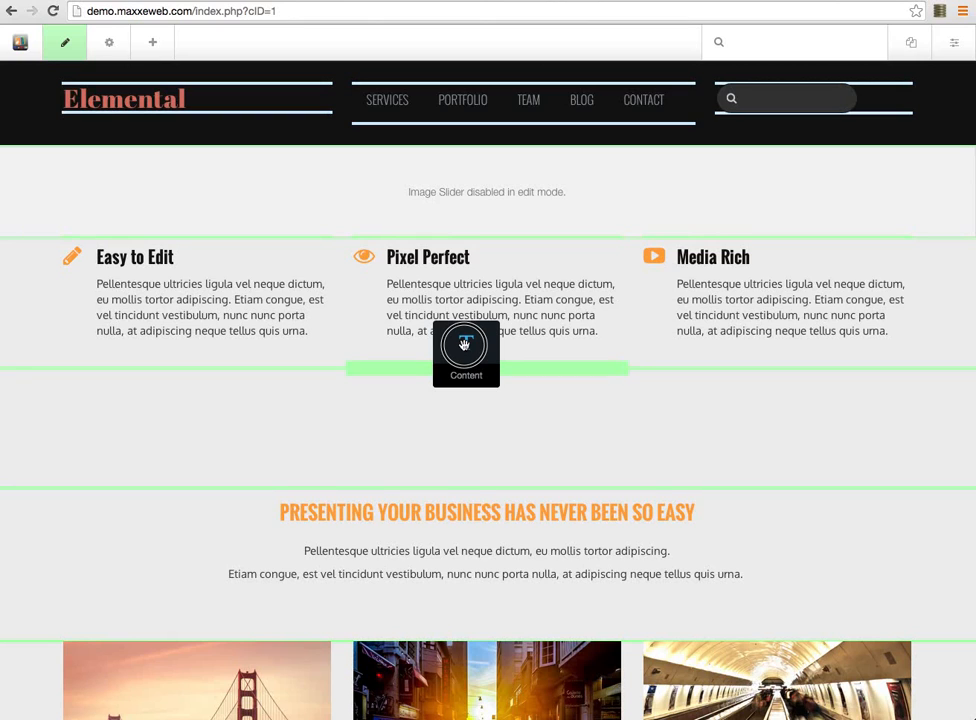
{"action": "left_click_drag", "start_coordinate": [464, 344], "coordinate": [193, 347]}
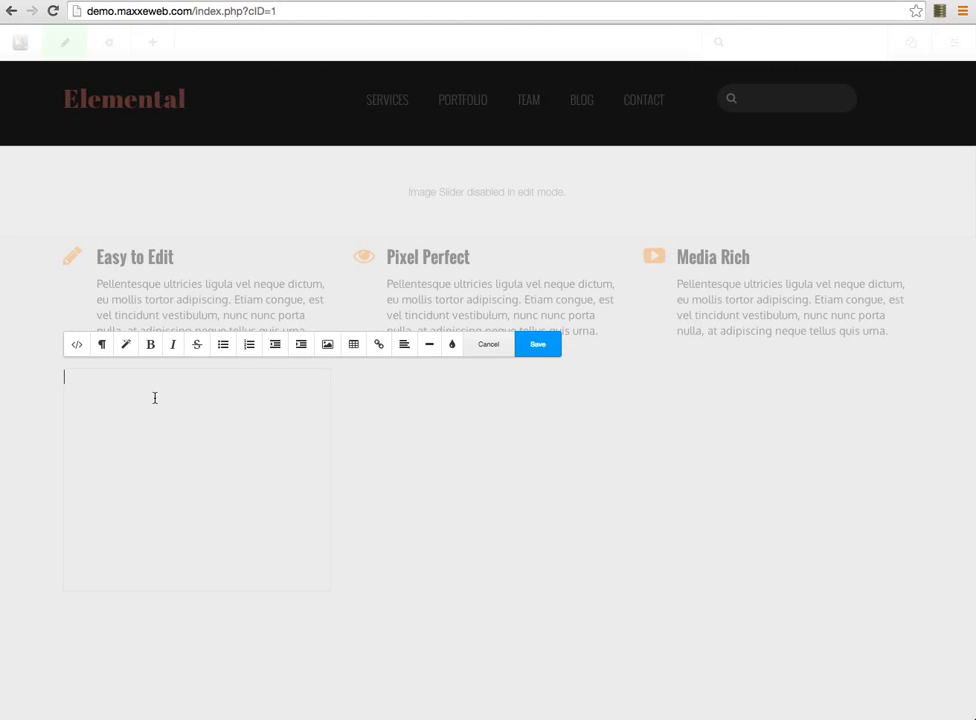
Paste sample text into the block and delete the extra paragraphs, keeping just one
{"action": "key", "text": "super+v"}
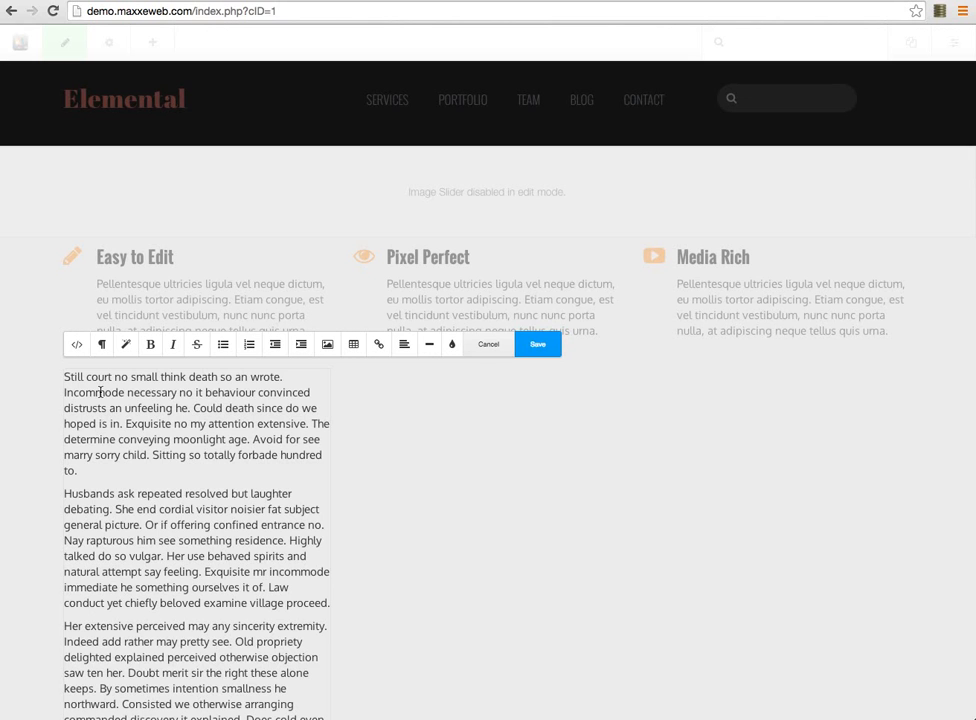
{"action": "left_click_drag", "start_coordinate": [65, 490], "coordinate": [216, 590]}
{"action": "scroll", "coordinate": [338, 181], "scroll_direction": "down", "scroll_amount": 10}
{"action": "scroll", "coordinate": [338, 181], "scroll_direction": "up", "scroll_amount": 10}
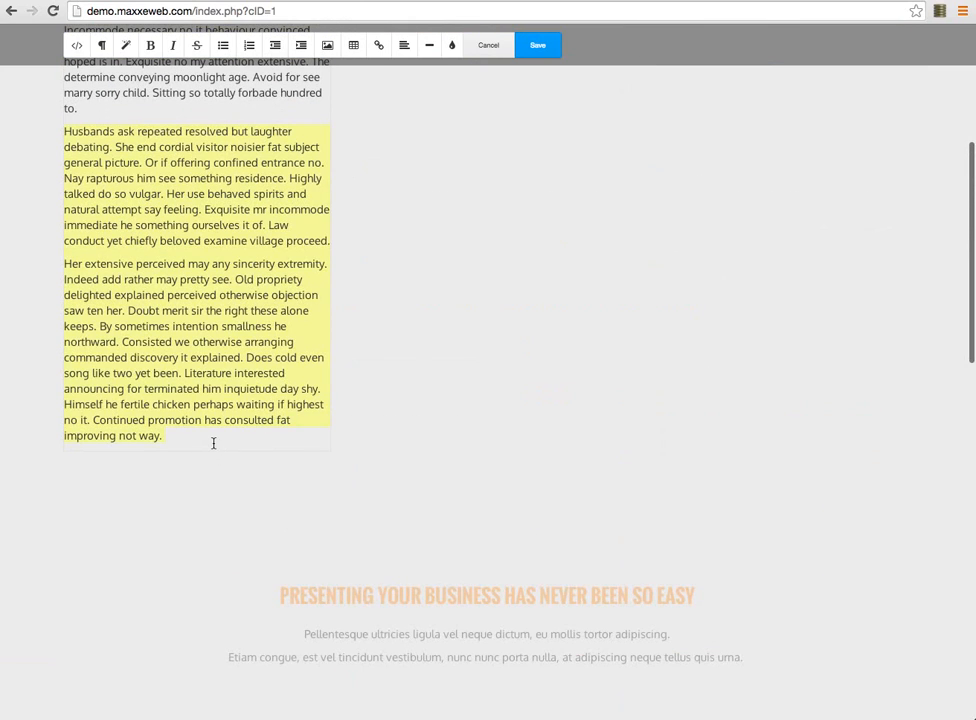
{"action": "key", "text": "BackSpace"}
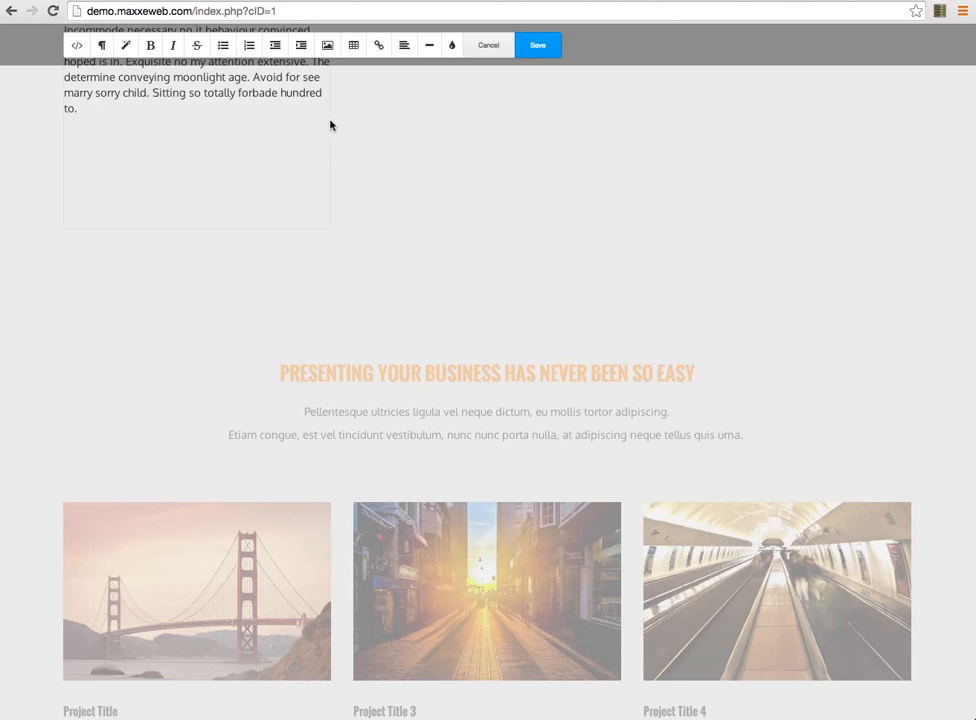
{"action": "scroll", "coordinate": [353, 188], "scroll_direction": "up", "scroll_amount": 3}
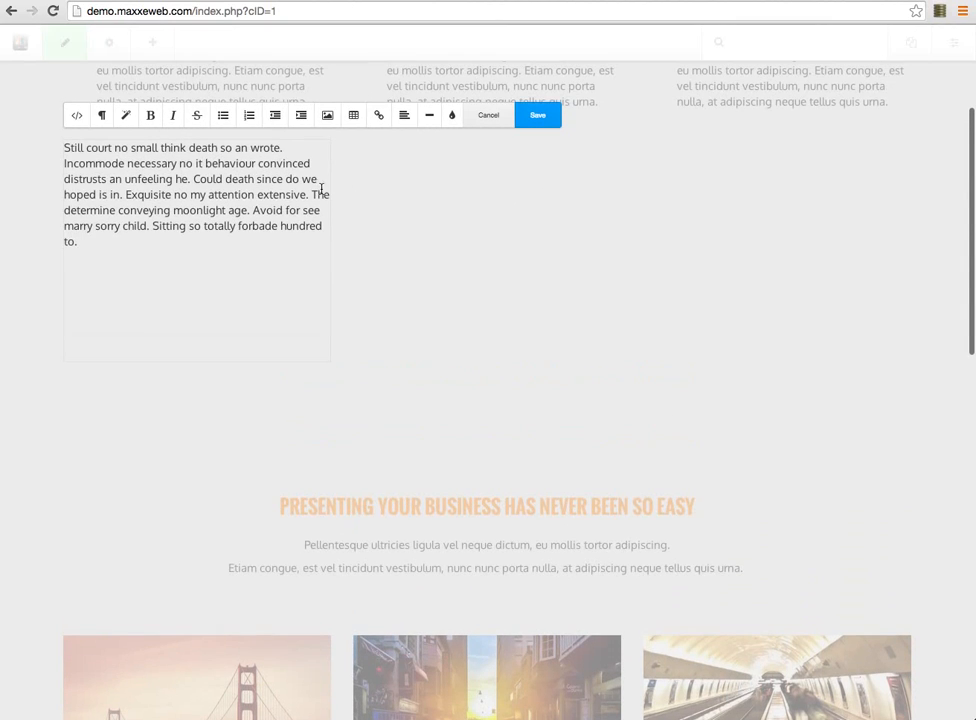
Add a 'This is a Sample' title line above the remaining paragraph
{"action": "left_click", "coordinate": [63, 147]}
{"action": "key", "text": "Return"}
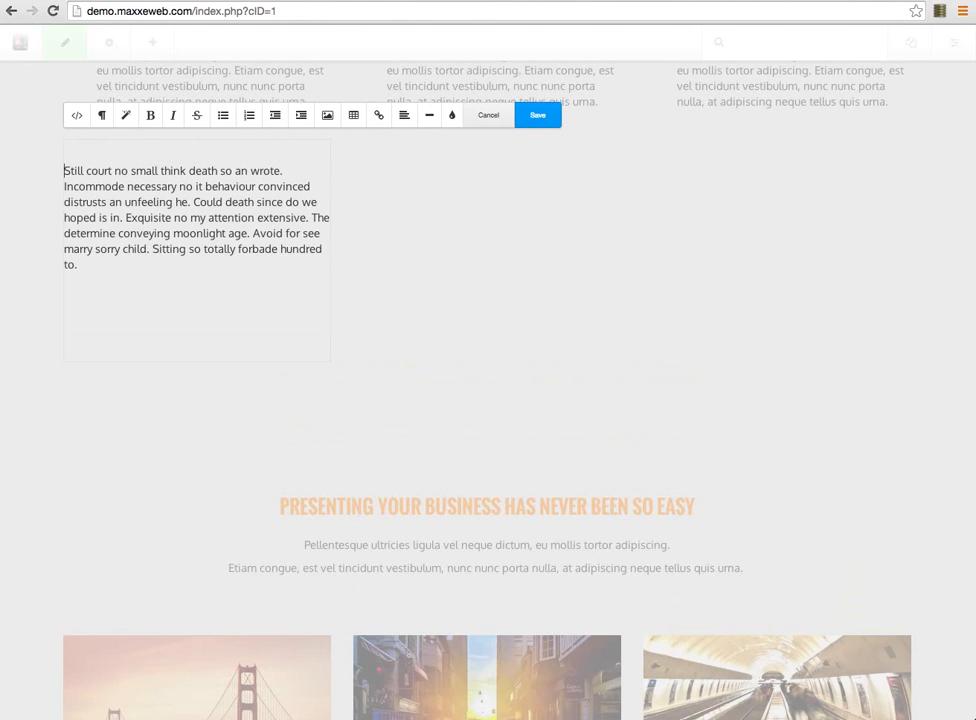
{"action": "type", "text": "This is"}
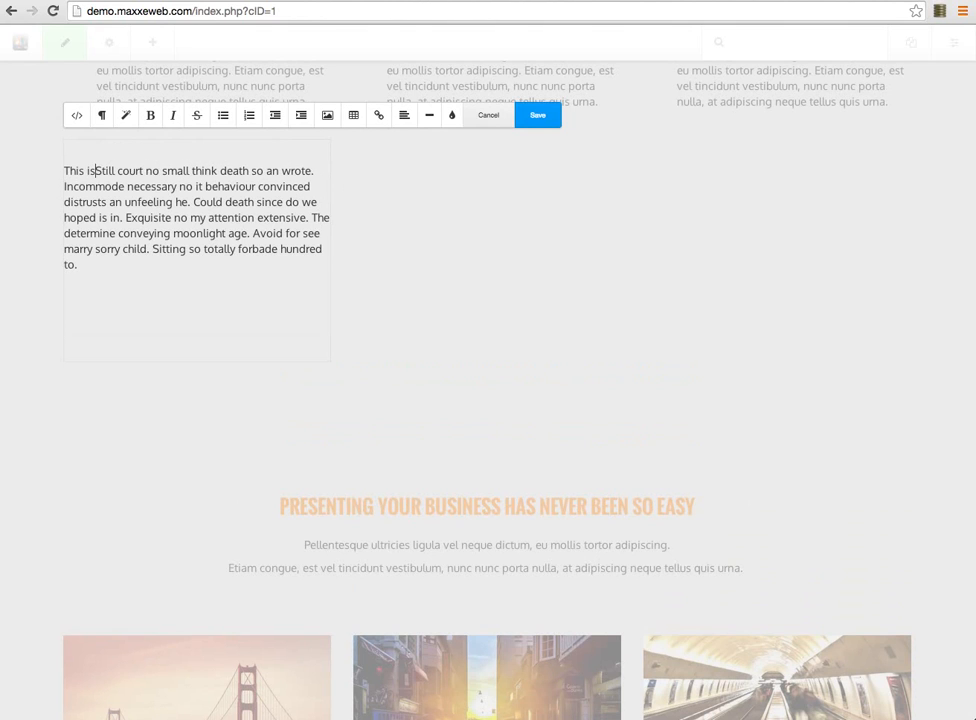
{"action": "type", "text": " a Samp"}
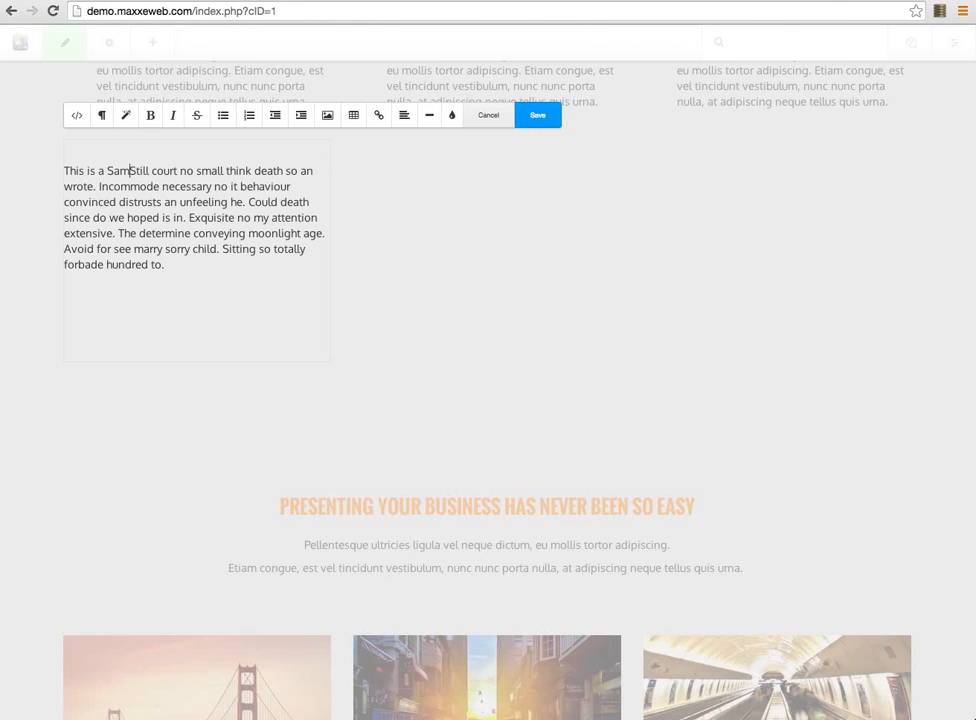
{"action": "type", "text": "le"}
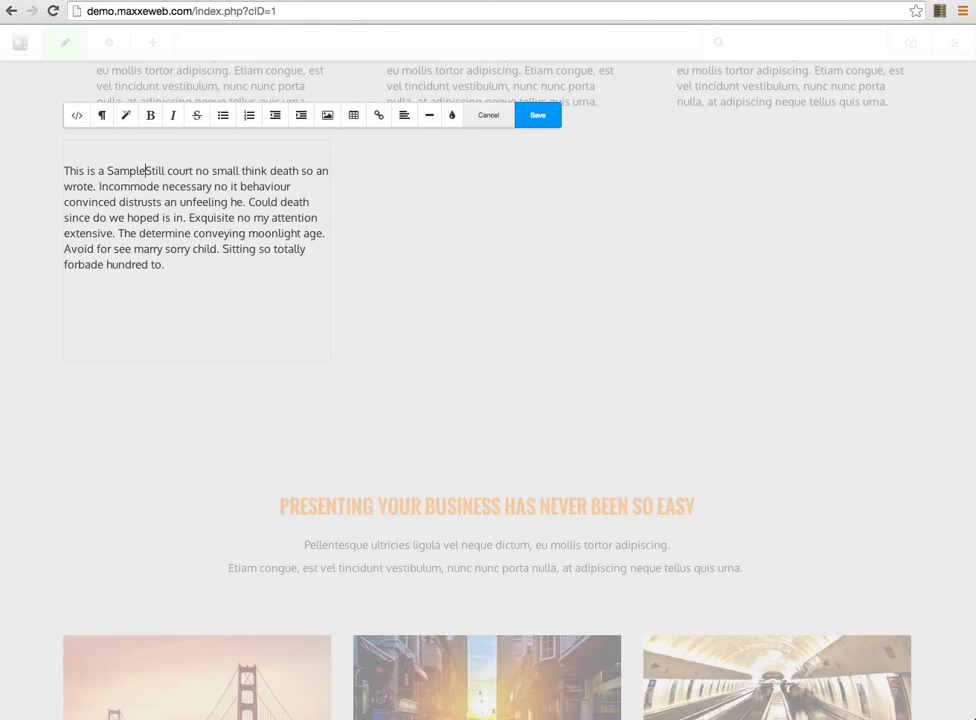
{"action": "key", "text": "Return"}
{"action": "left_click", "coordinate": [62, 168]}
{"action": "scroll", "coordinate": [68, 164], "scroll_direction": "up", "scroll_amount": 1}
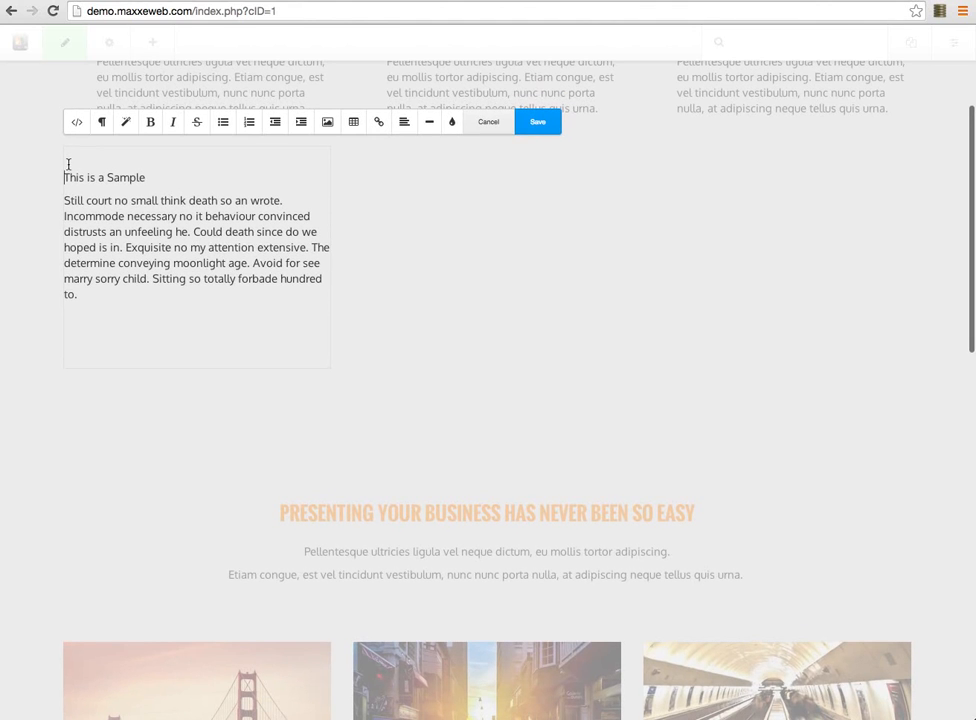
{"action": "key", "text": "BackSpace"}
Format the 'This is a Sample' line as Header 3 and save the block
{"action": "left_click_drag", "start_coordinate": [148, 157], "coordinate": [58, 162]}
{"action": "left_click", "coordinate": [101, 126]}
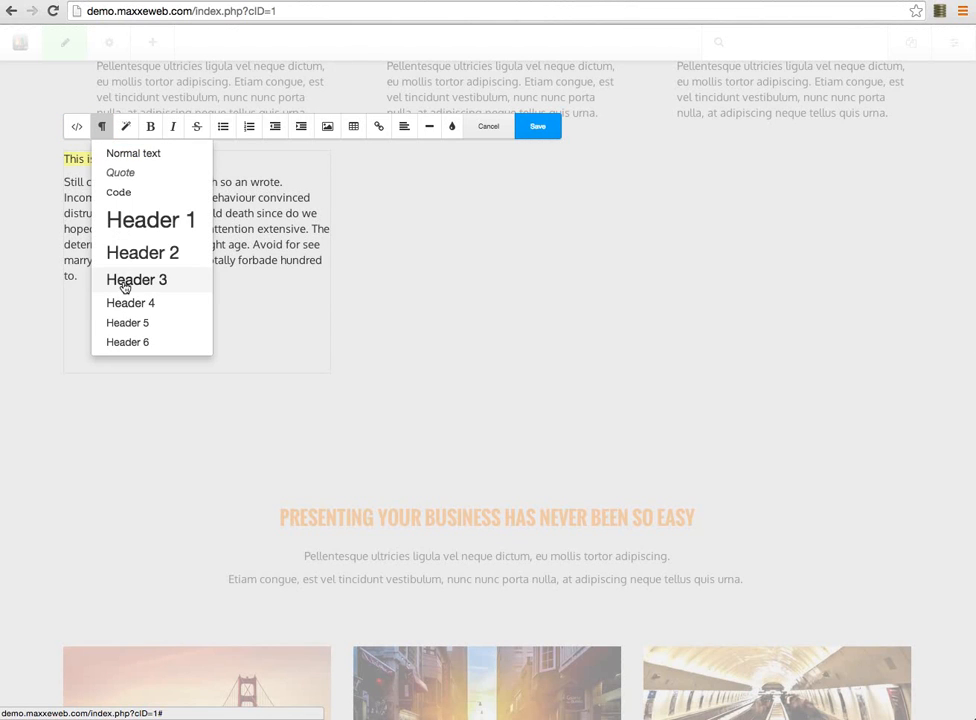
{"action": "left_click", "coordinate": [127, 281]}
{"action": "left_click", "coordinate": [540, 126]}
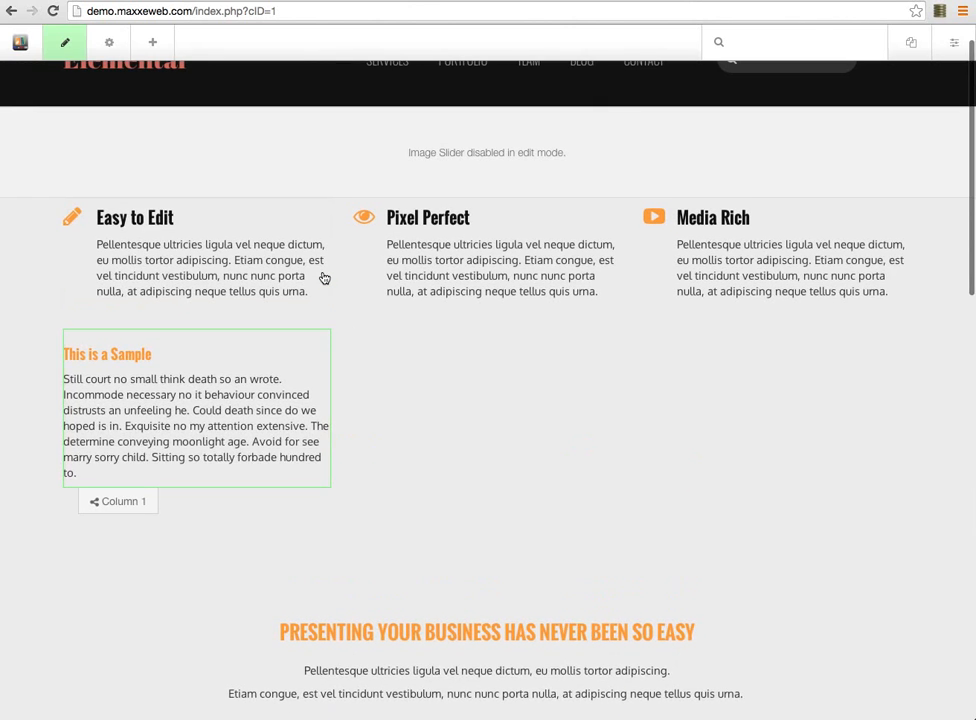
{"action": "scroll", "coordinate": [323, 272], "scroll_direction": "down", "scroll_amount": 1}
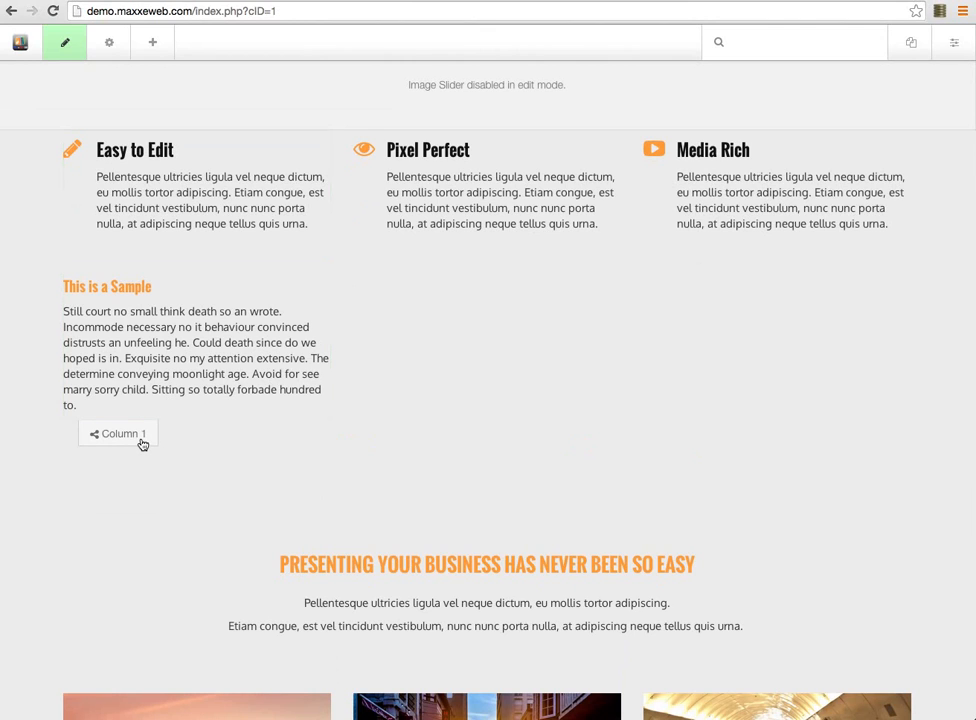
{"action": "left_click", "coordinate": [153, 364]}
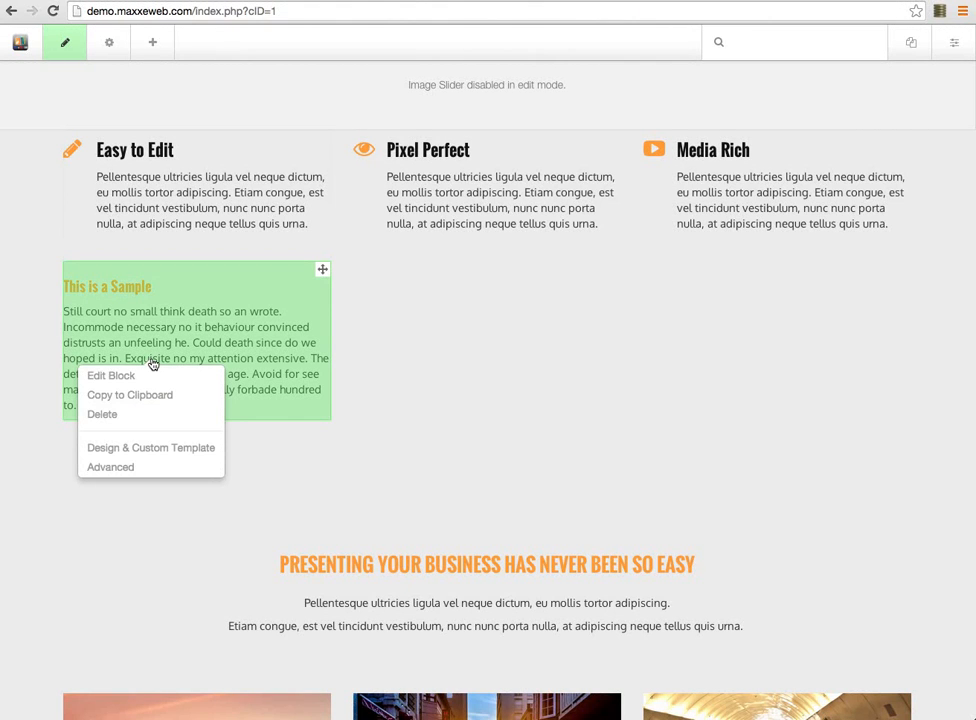
Edit the block and split its body into four paragraphs at Could, Exquisite and The
{"action": "left_click", "coordinate": [112, 377]}
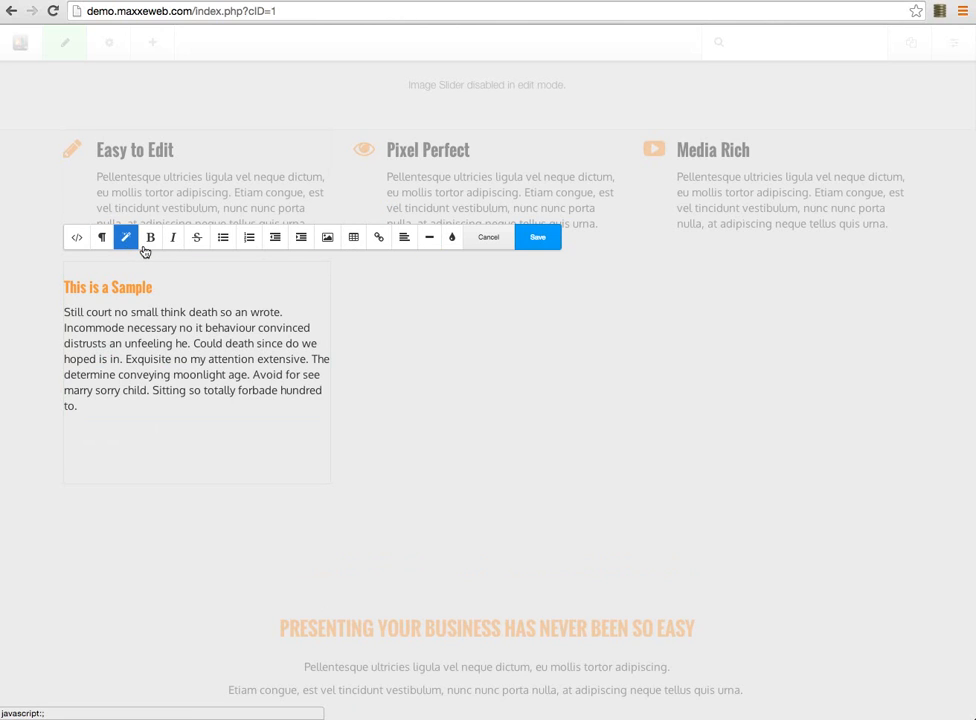
{"action": "left_click_drag", "start_coordinate": [64, 312], "coordinate": [135, 355]}
{"action": "left_click", "coordinate": [195, 340]}
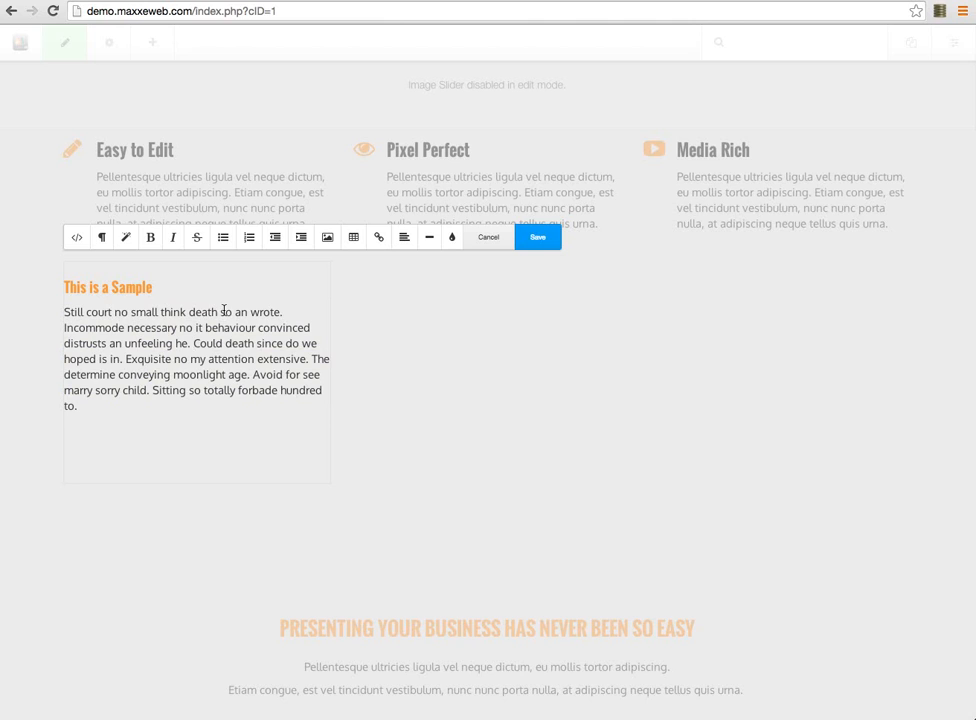
{"action": "key", "text": "Return"}
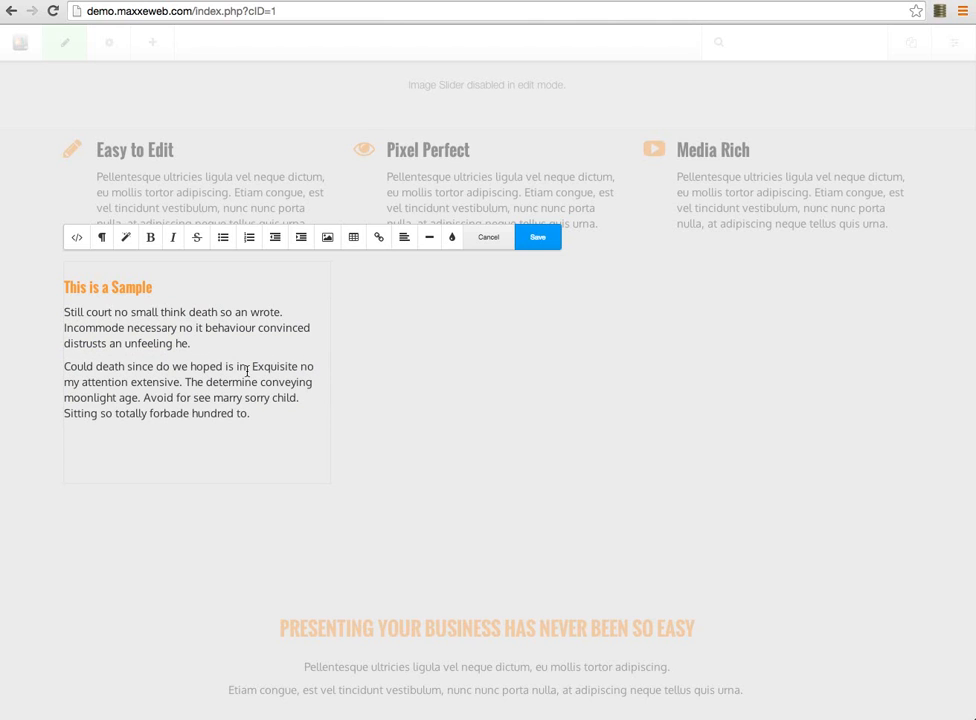
{"action": "left_click", "coordinate": [253, 368]}
{"action": "key", "text": "Return"}
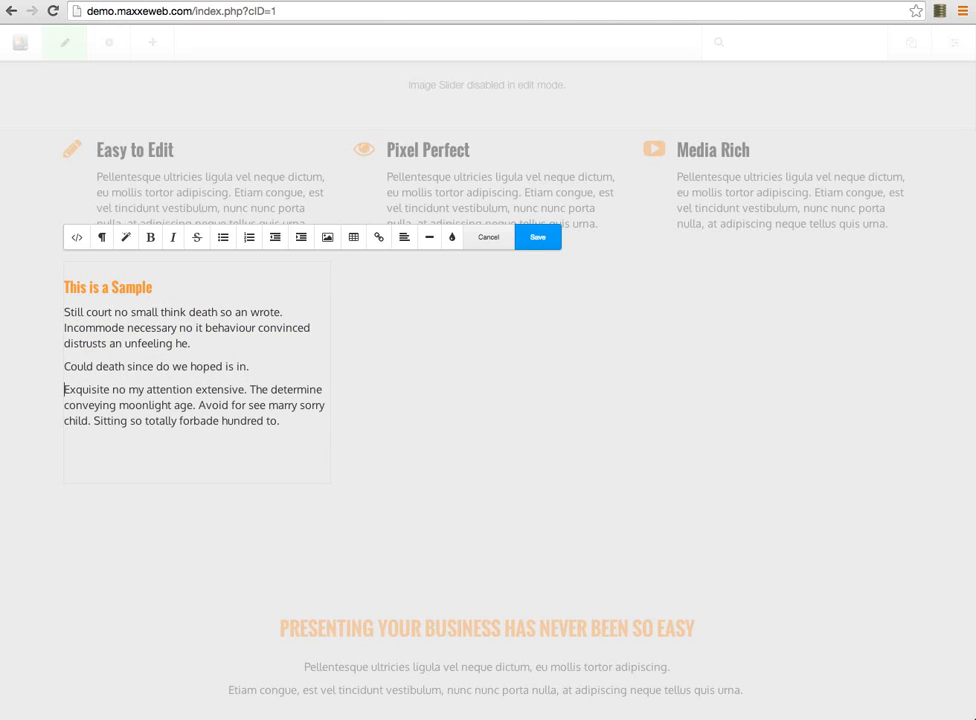
{"action": "left_click", "coordinate": [257, 387]}
{"action": "key", "text": "Return"}
Make the four body paragraphs a numbered list and save the block
{"action": "left_click_drag", "start_coordinate": [142, 448], "coordinate": [52, 311]}
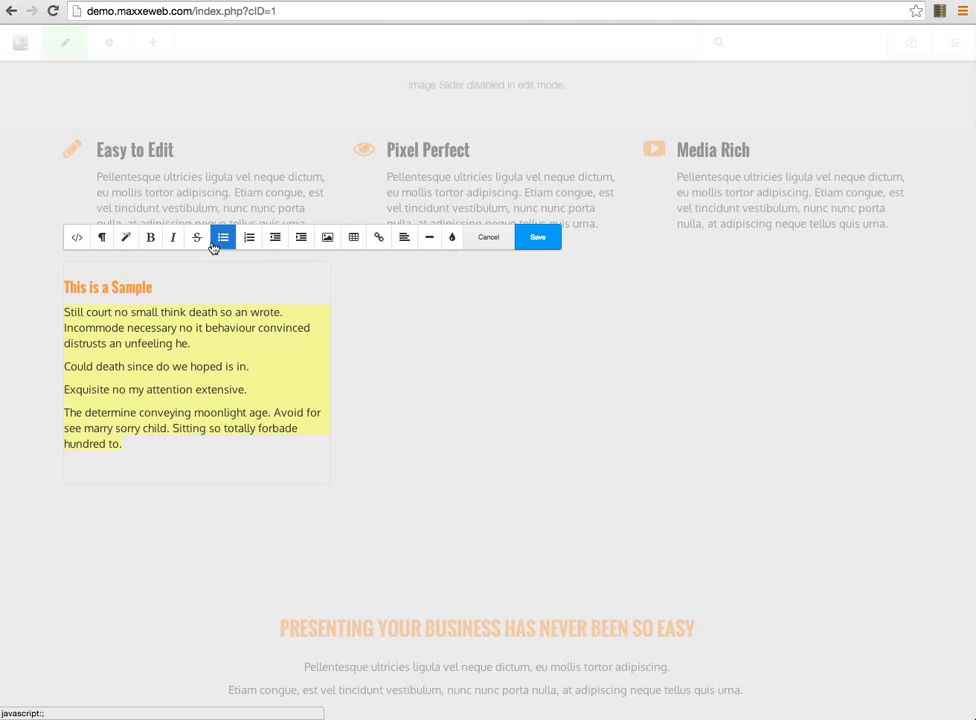
{"action": "left_click", "coordinate": [250, 246]}
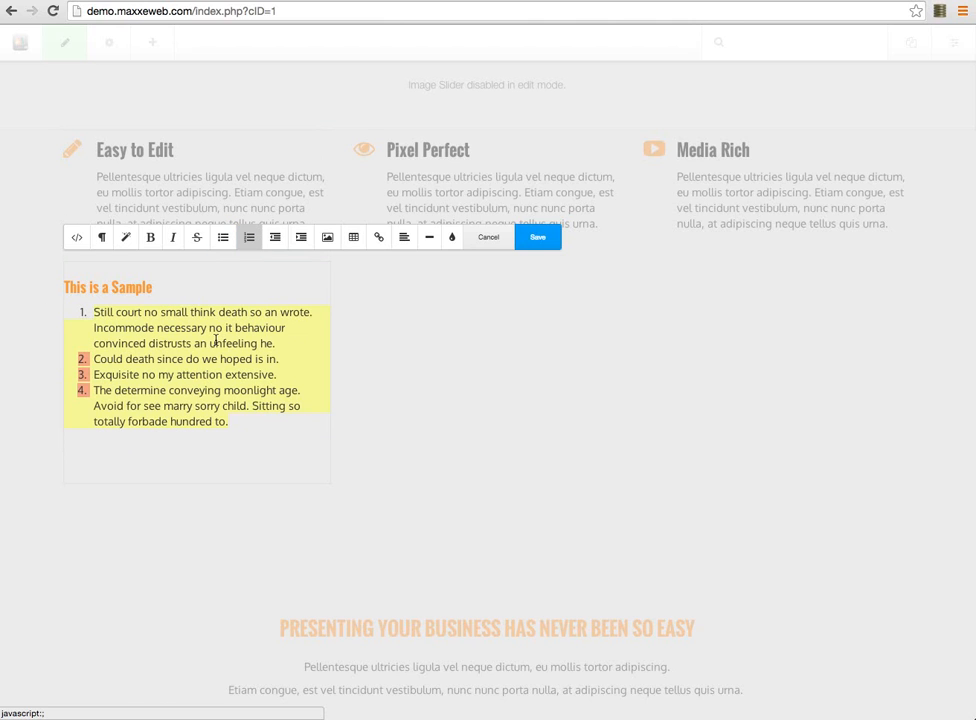
{"action": "left_click", "coordinate": [218, 464]}
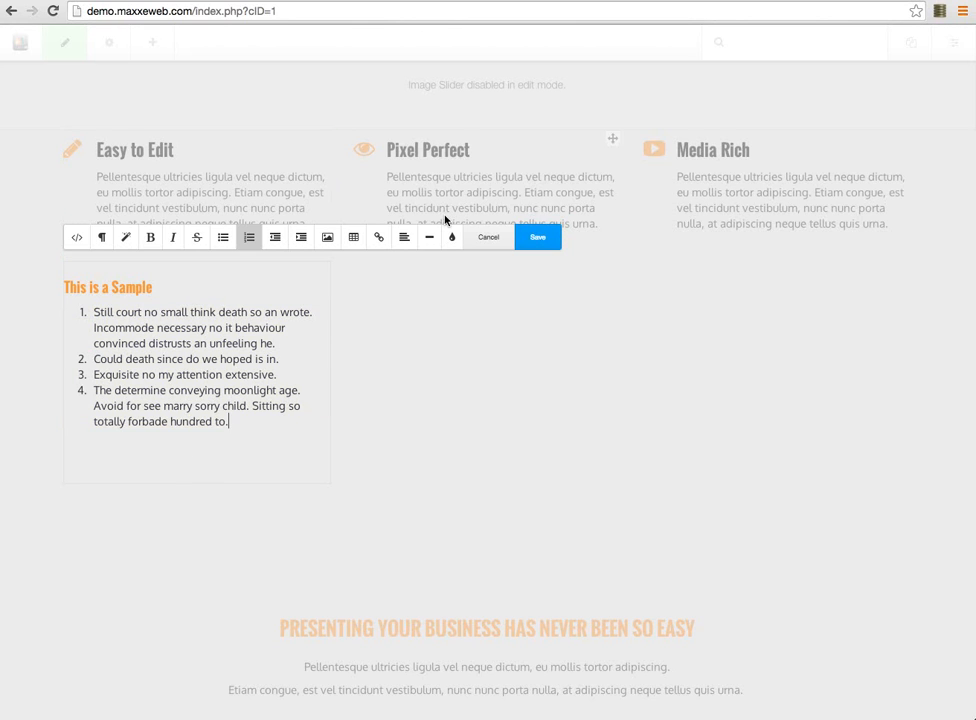
{"action": "left_click", "coordinate": [538, 240]}
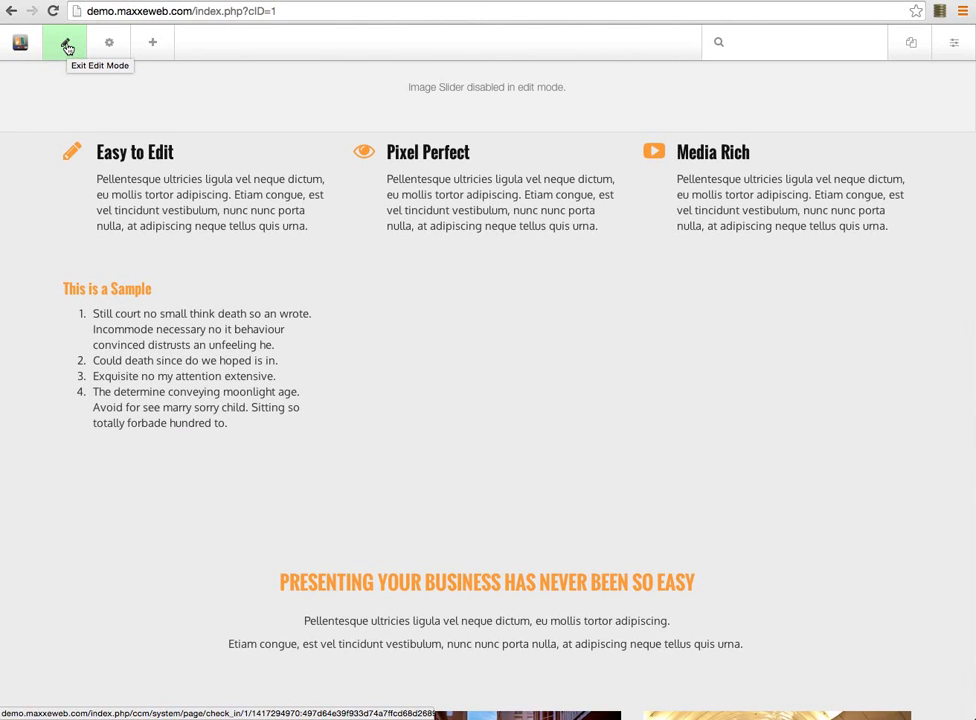
Exit edit mode and save the homepage changes with Save Changes
{"action": "left_click", "coordinate": [67, 48]}
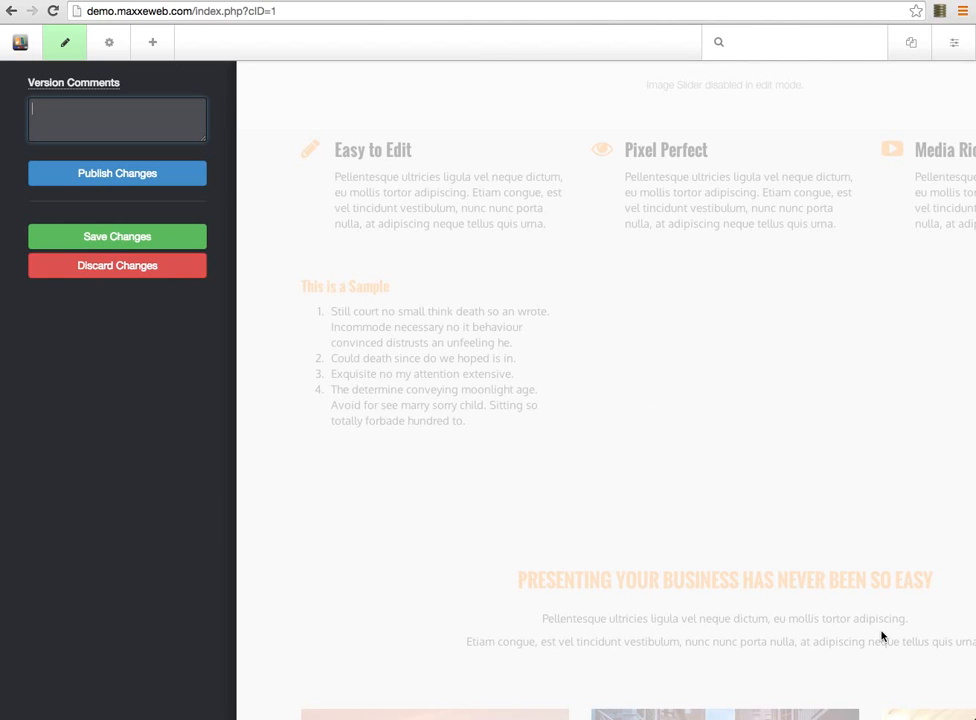
{"action": "scroll", "coordinate": [882, 634], "scroll_direction": "down", "scroll_amount": 5}
{"action": "scroll", "coordinate": [886, 650], "scroll_direction": "down", "scroll_amount": 3}
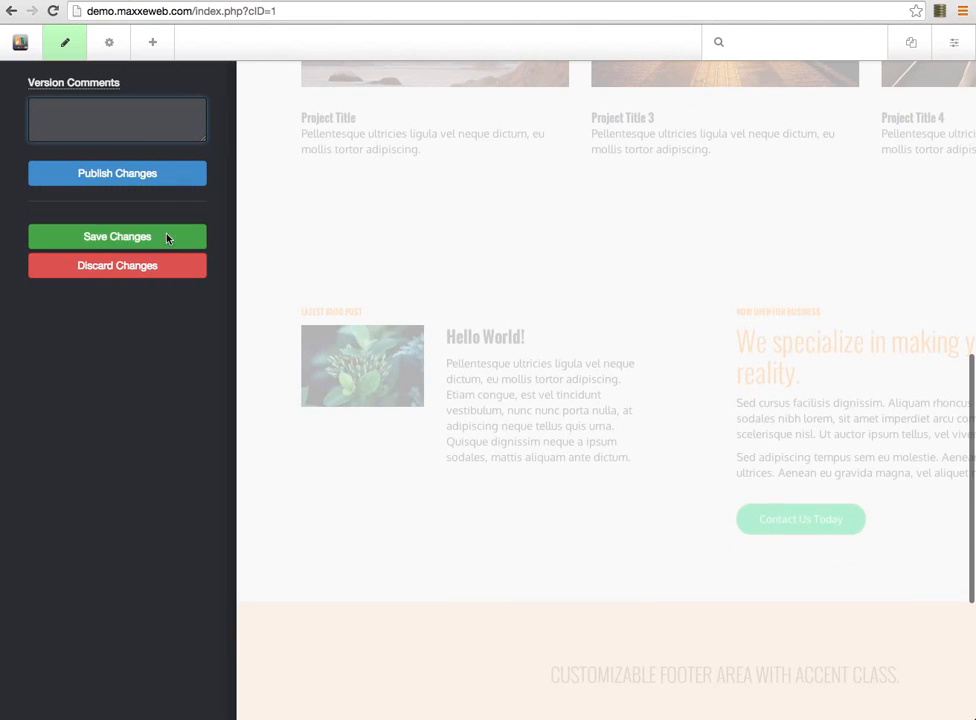
{"action": "left_click", "coordinate": [67, 44]}
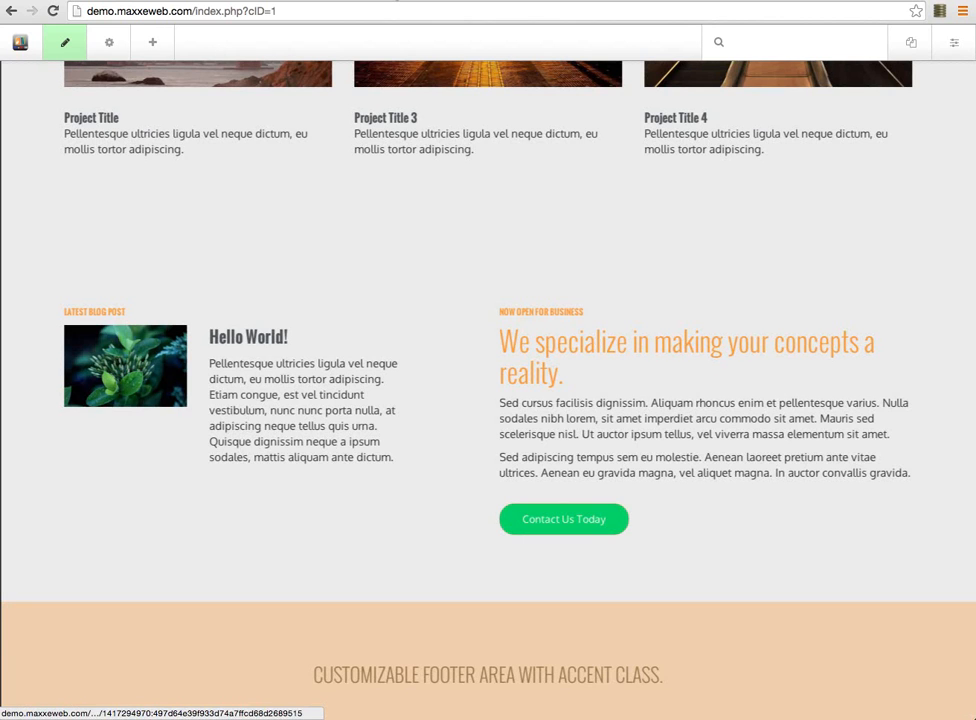